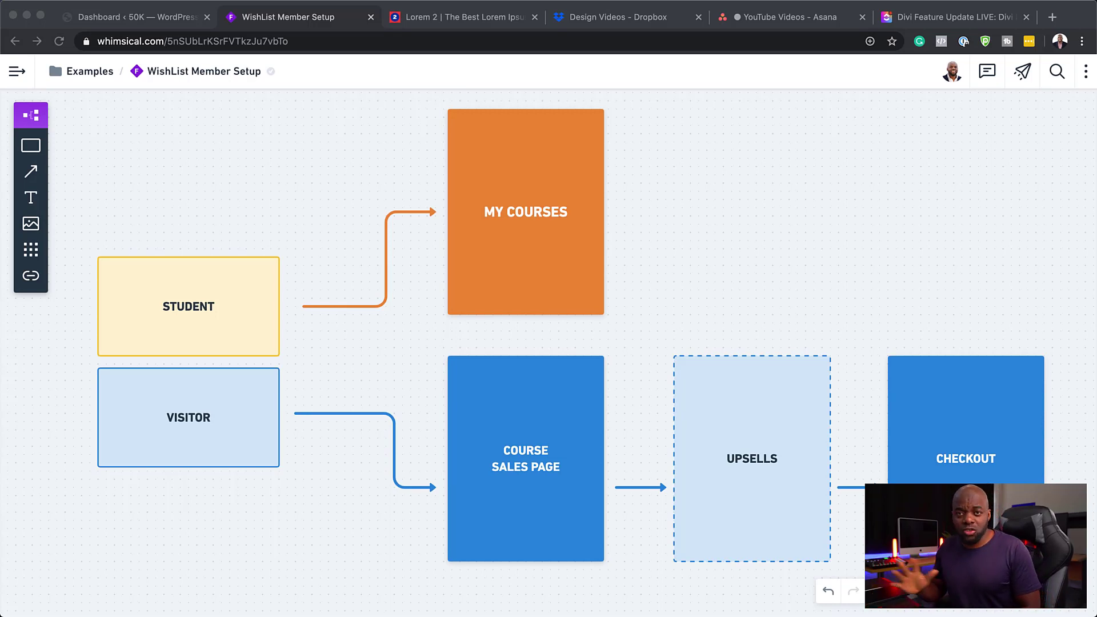
Step: Switch from the Whimsical funnel diagram to the WordPress dashboard tab
{"action": "left_click", "coordinate": [137, 16]}
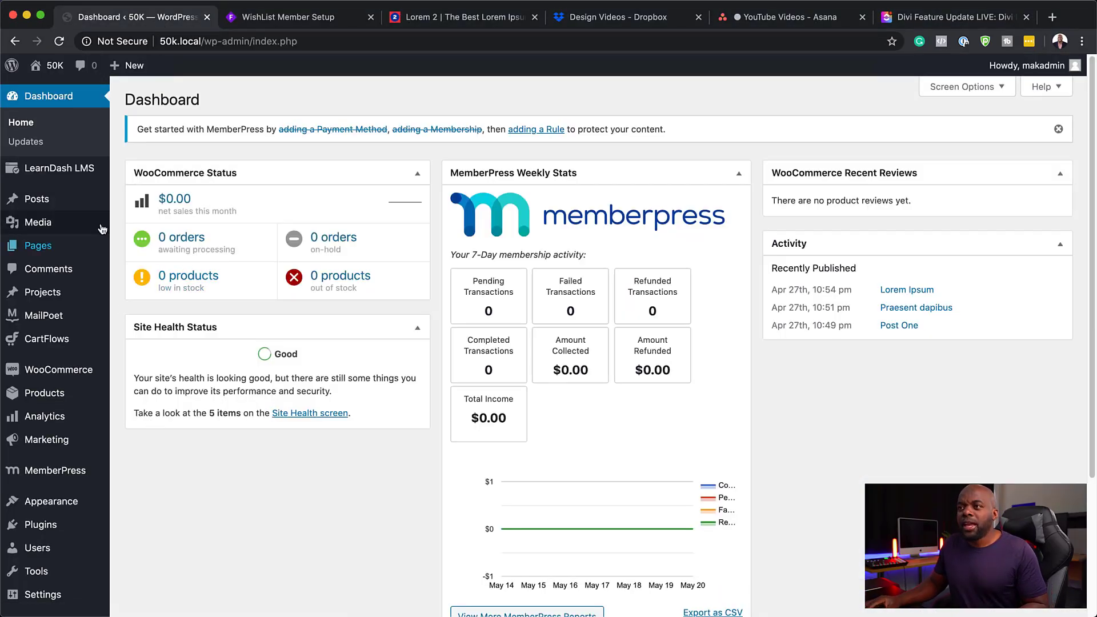
Step: Open LearnDash LMS Add-ons to review the MemberPress and WooCommerce integrations
{"action": "mouse_move", "coordinate": [83, 171]}
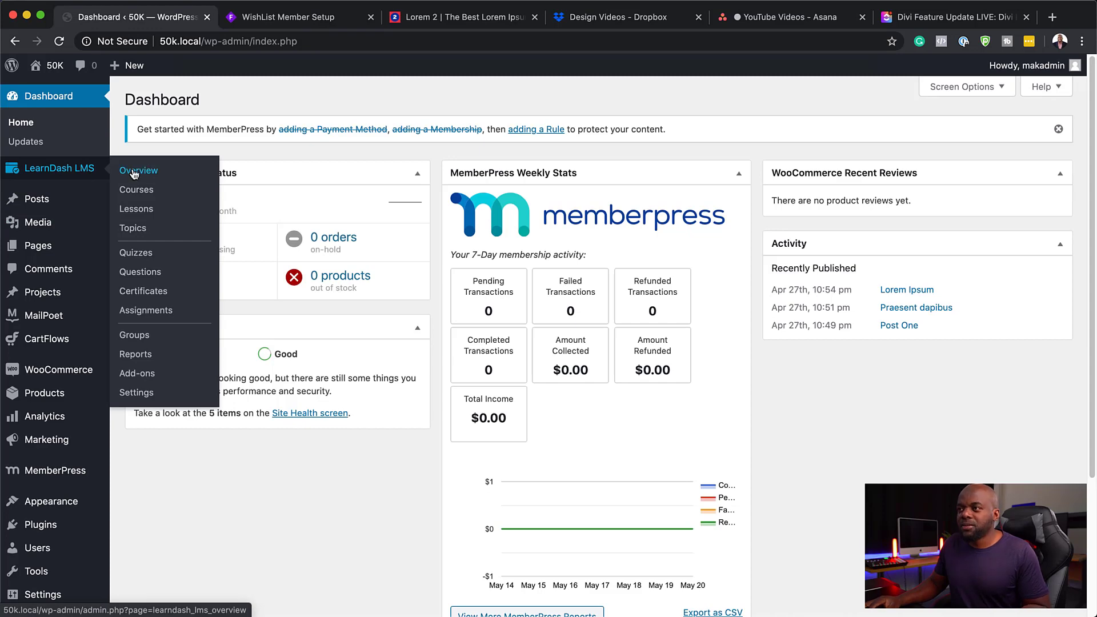
{"action": "left_click", "coordinate": [144, 378]}
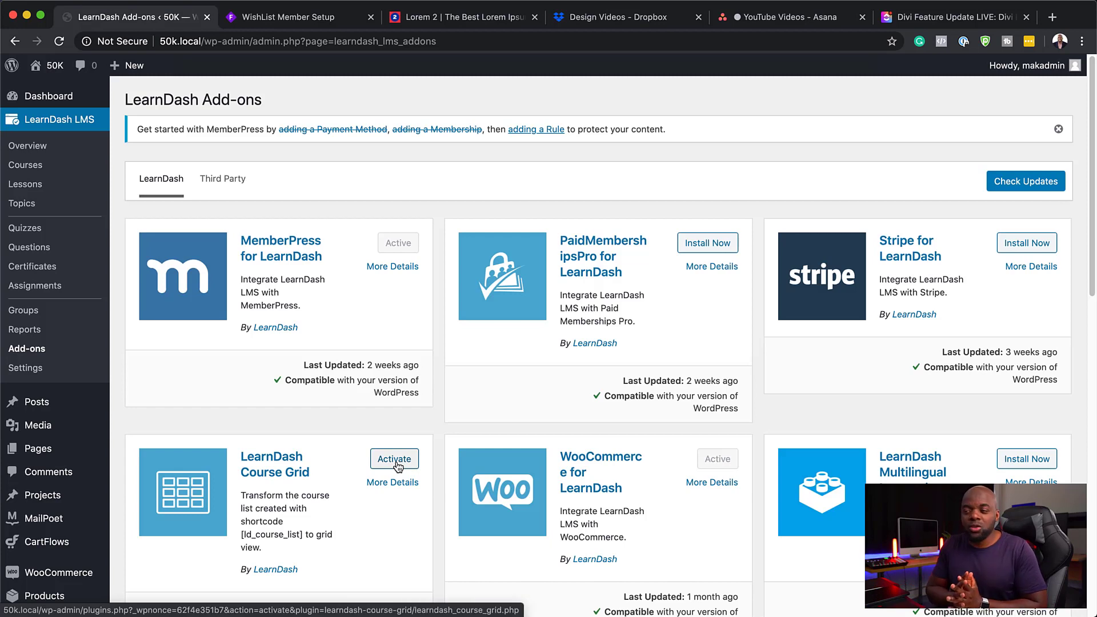
{"action": "mouse_move", "coordinate": [55, 423]}
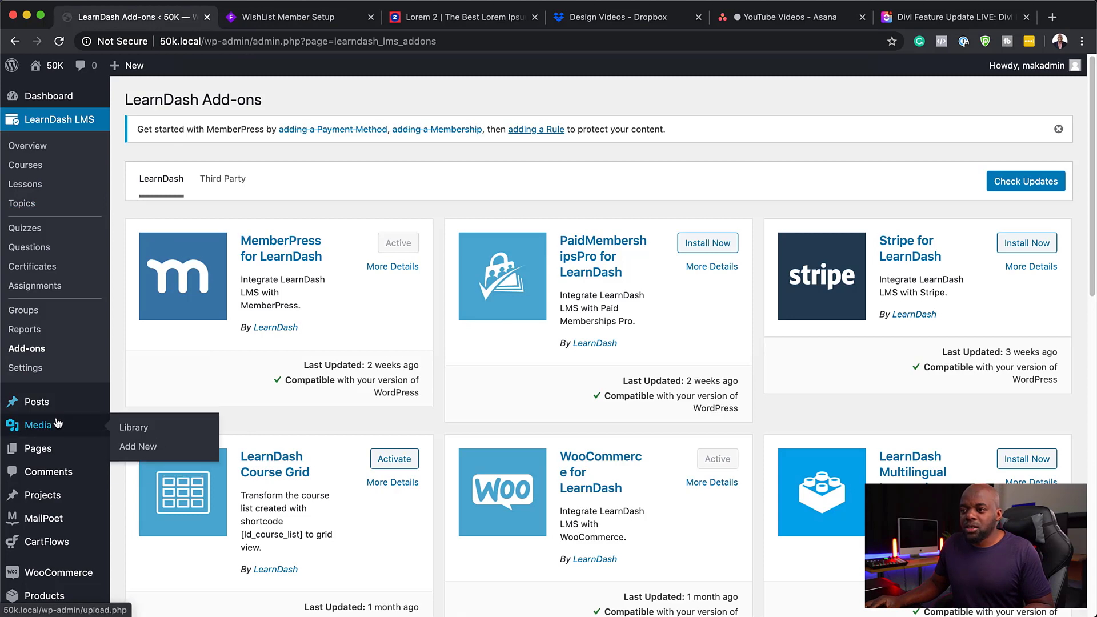
Step: View the published My Courses page from All Pages in a new tab
{"action": "mouse_move", "coordinate": [57, 448]}
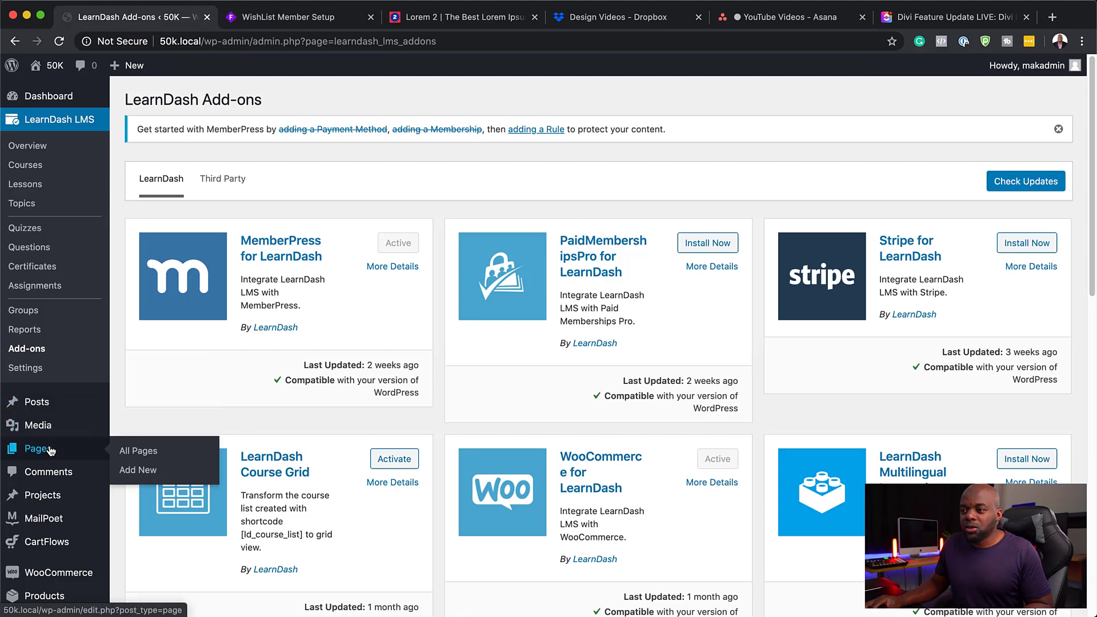
{"action": "left_click", "coordinate": [147, 451]}
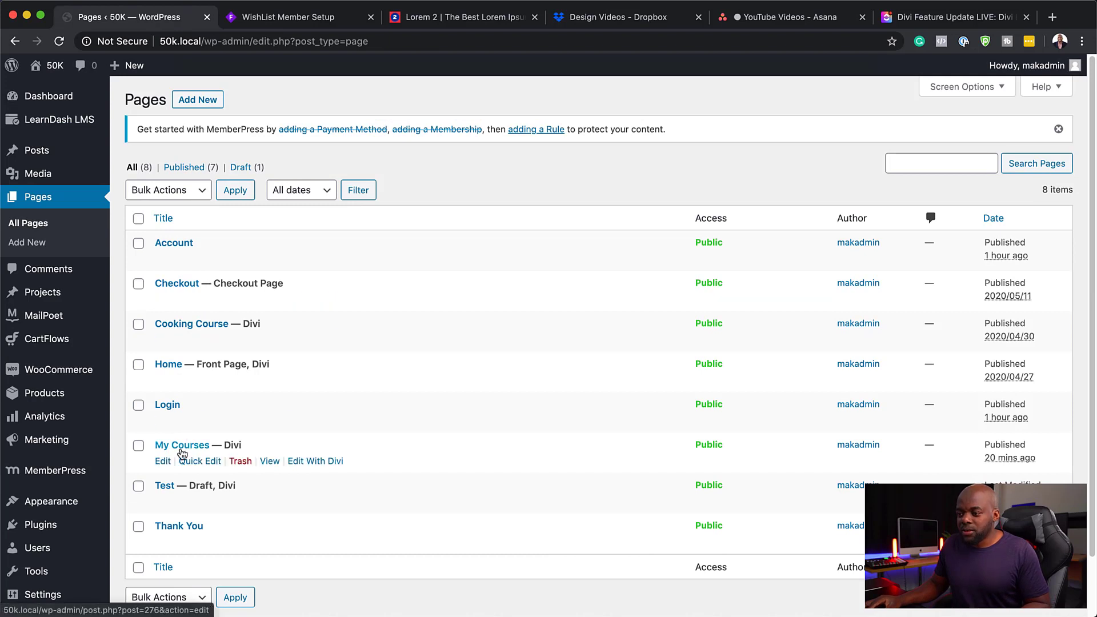
{"action": "left_click", "coordinate": [270, 462], "text": "super"}
{"action": "left_click", "coordinate": [258, 23]}
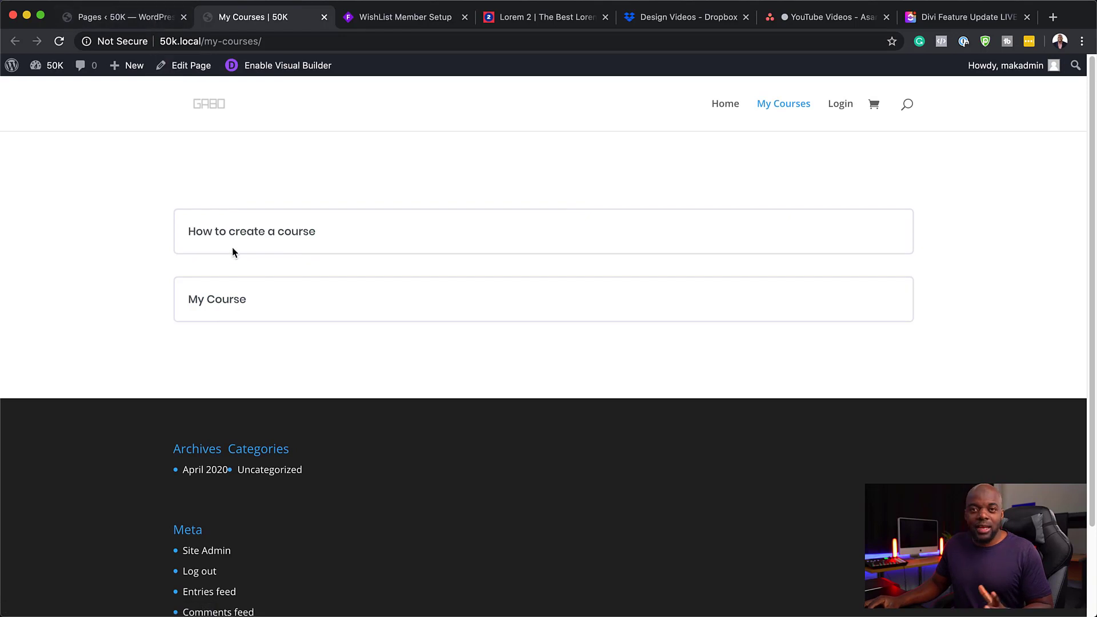
Step: Check the [ld_course_list] shortcode in the My Courses Divi Text module, then save and exit
{"action": "left_click", "coordinate": [289, 69]}
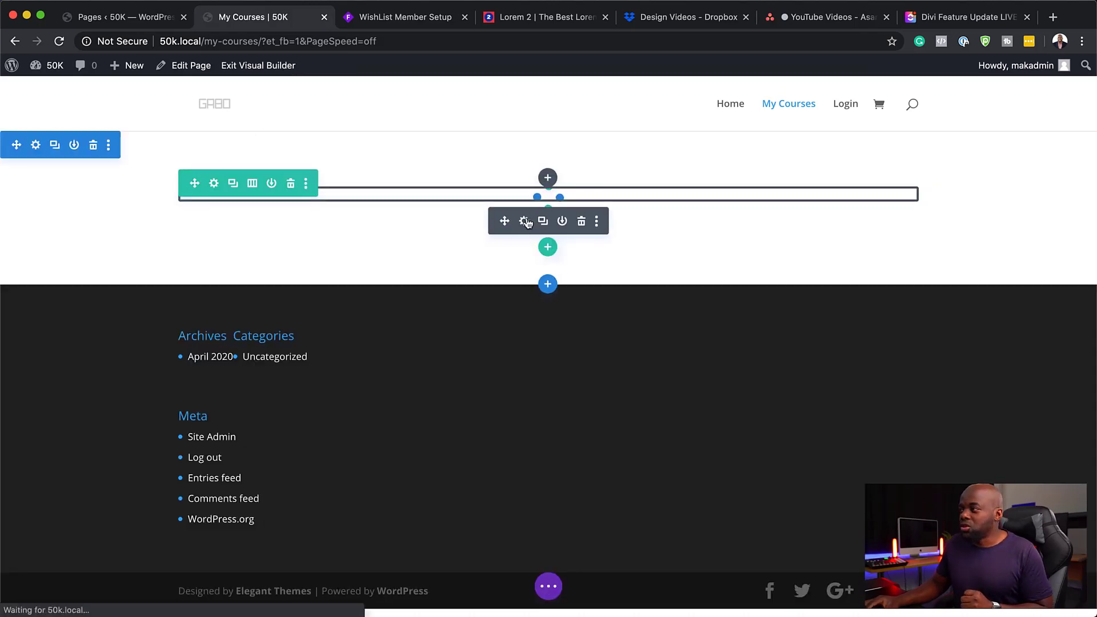
{"action": "left_click", "coordinate": [524, 223]}
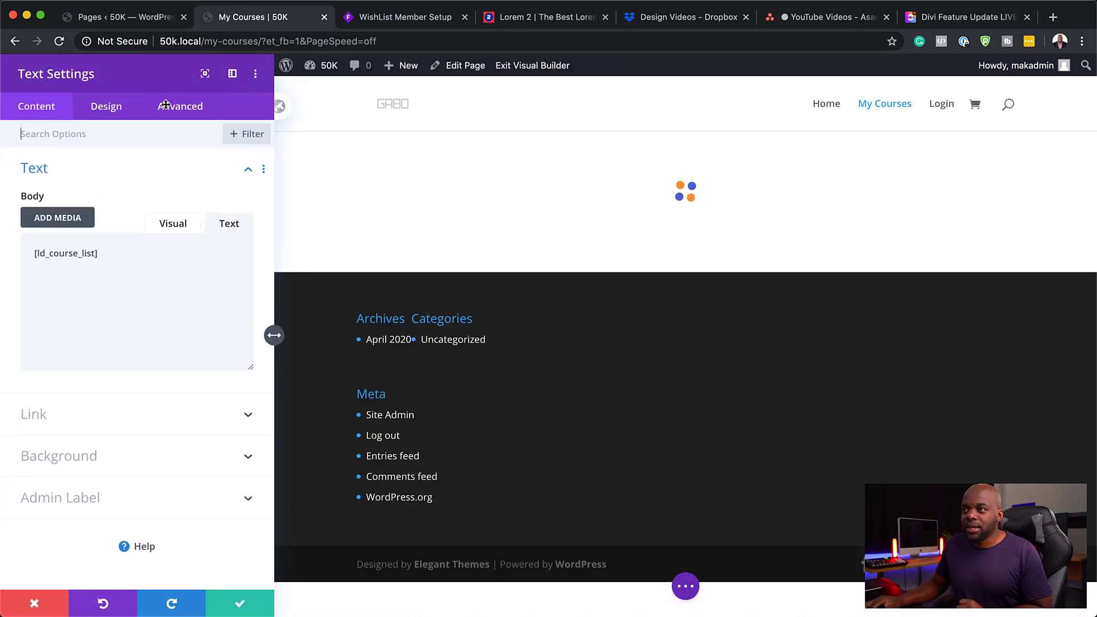
{"action": "left_click_drag", "start_coordinate": [99, 254], "coordinate": [30, 253]}
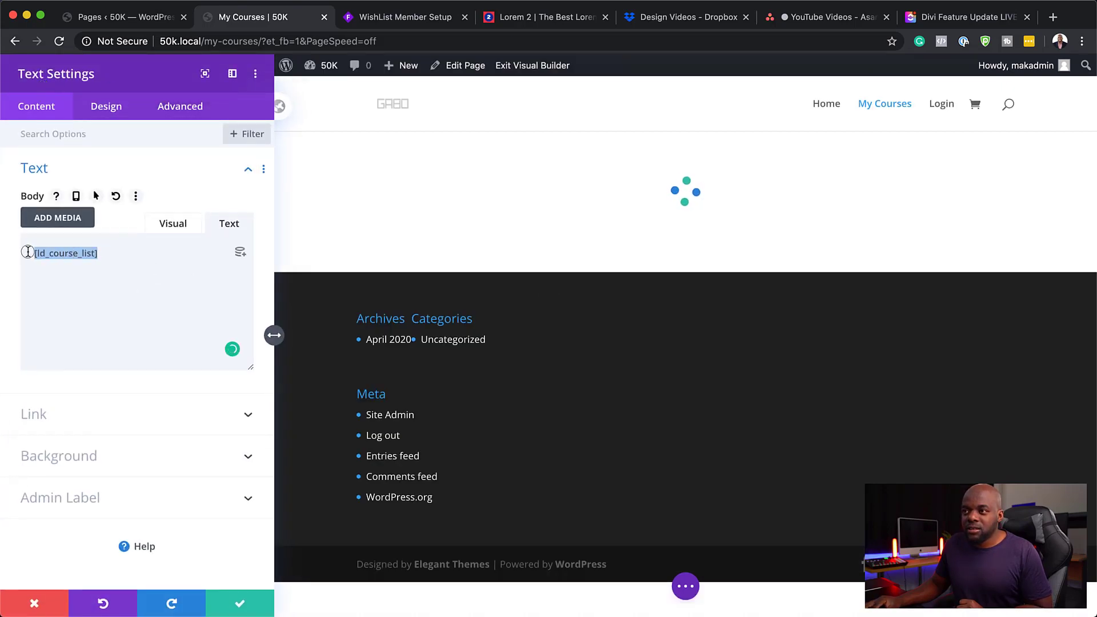
{"action": "left_click", "coordinate": [241, 610]}
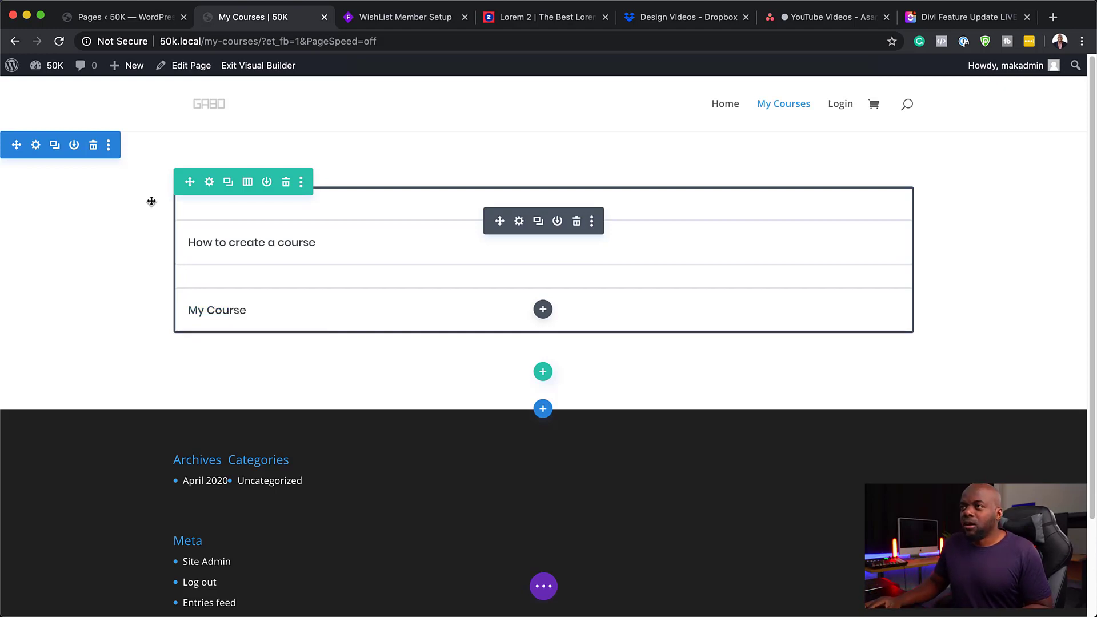
{"action": "left_click", "coordinate": [268, 66]}
{"action": "left_click", "coordinate": [626, 423]}
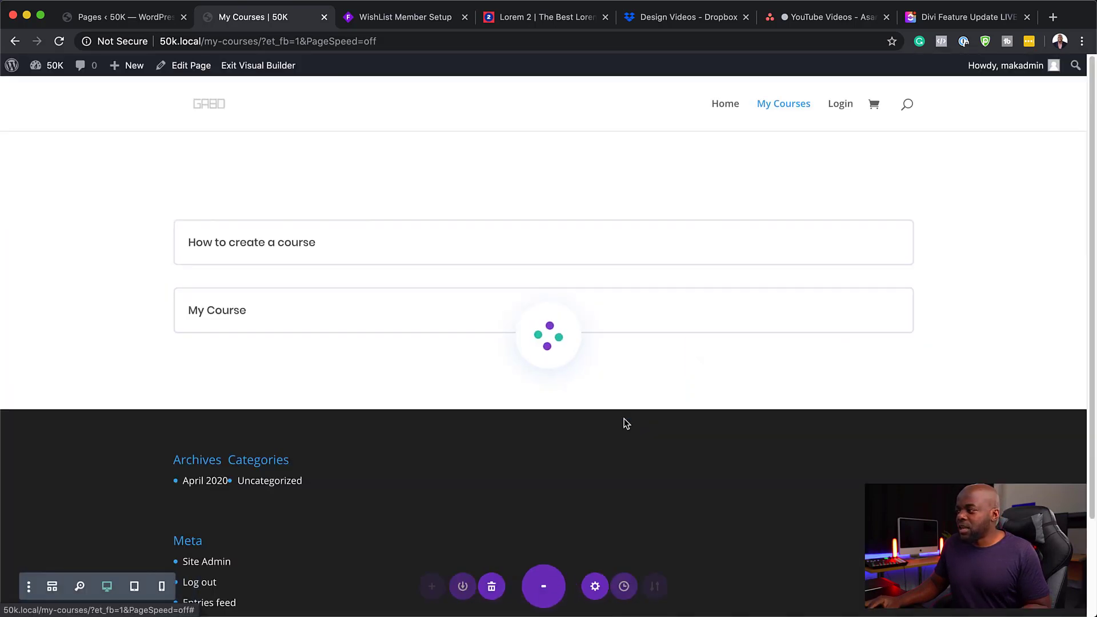
Step: Create a new CartFlows flow by importing the Evergreen Product 02 template
{"action": "left_click", "coordinate": [127, 17]}
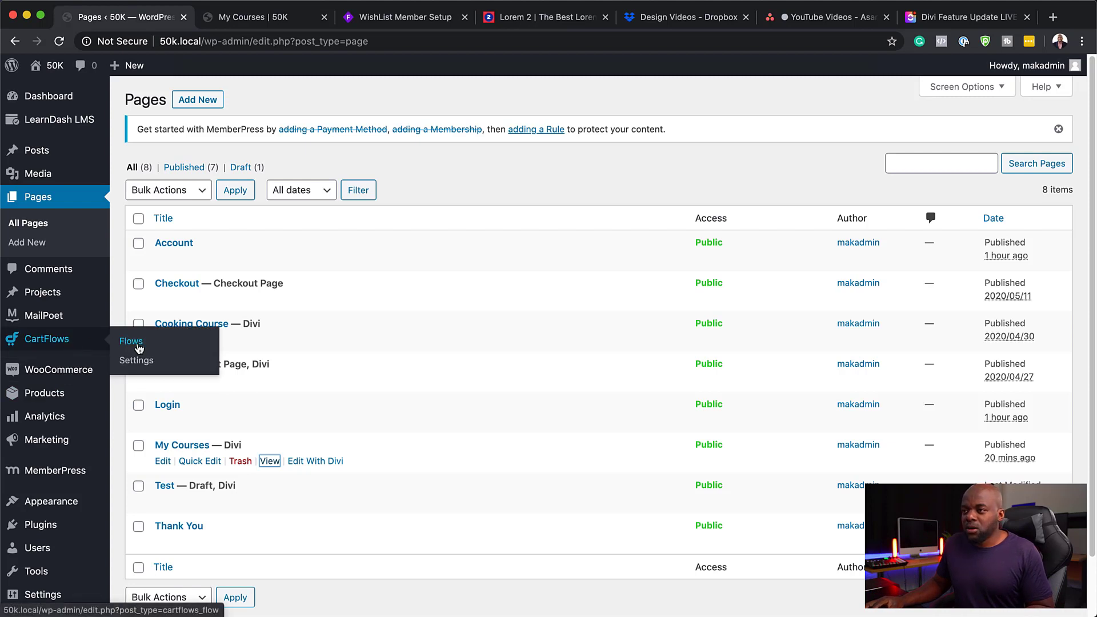
{"action": "left_click", "coordinate": [131, 342]}
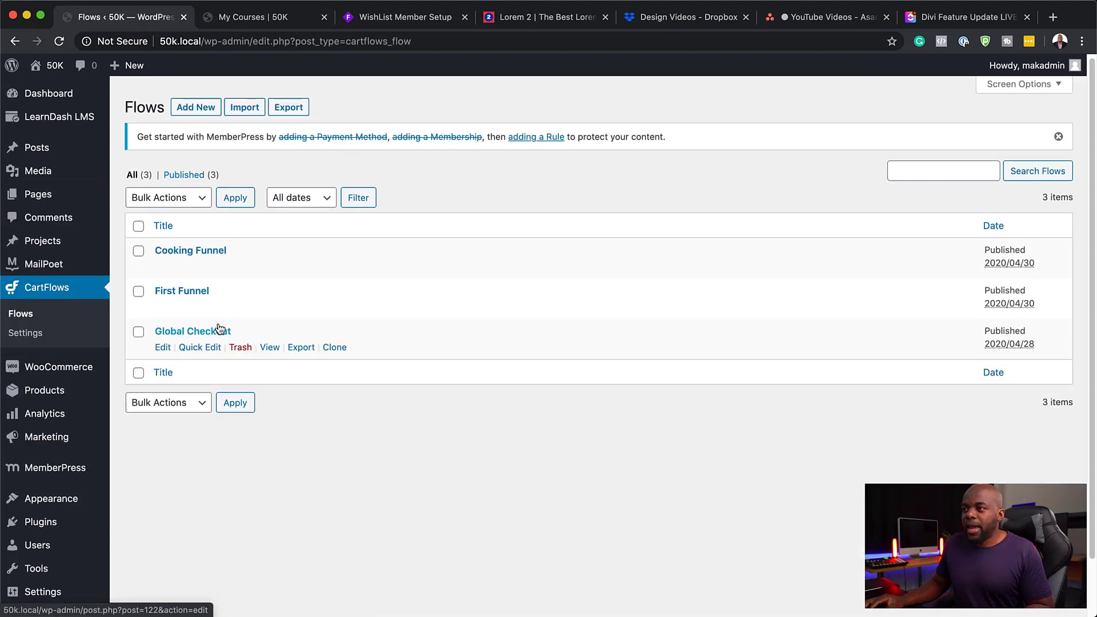
{"action": "left_click", "coordinate": [202, 112]}
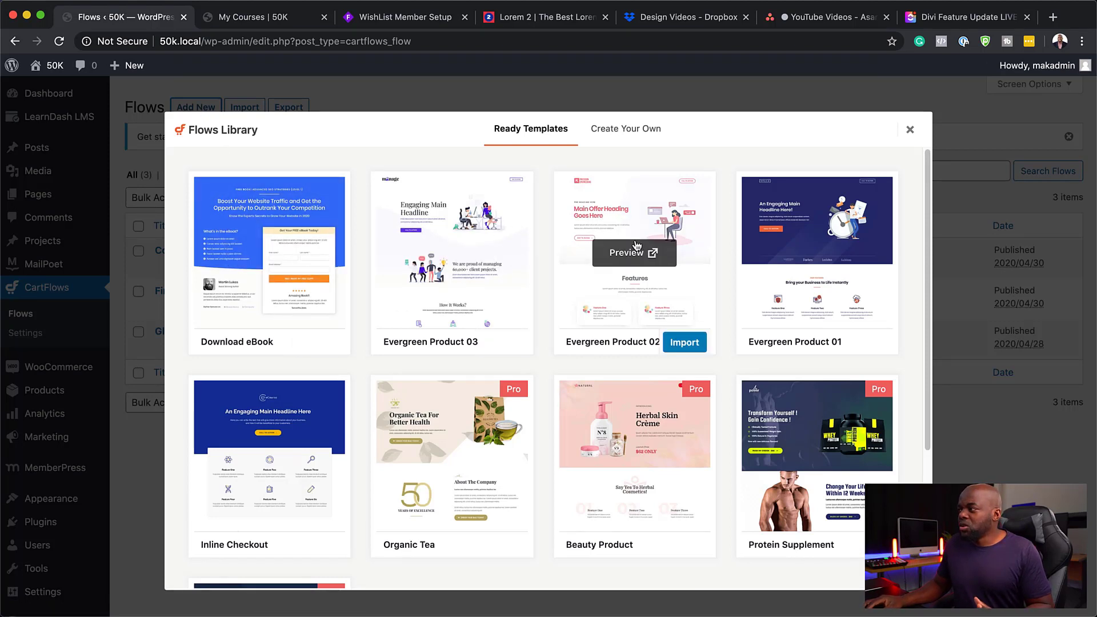
{"action": "left_click", "coordinate": [684, 343]}
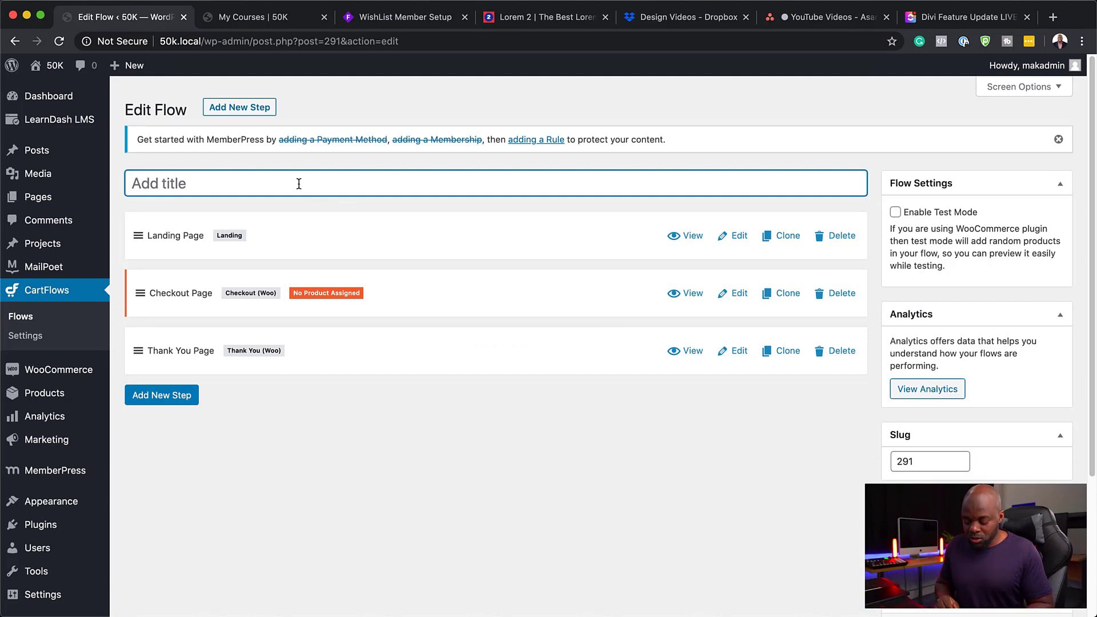
Step: Title the new flow 'How to create a course' and update it
{"action": "type", "text": "How to create a cour"}
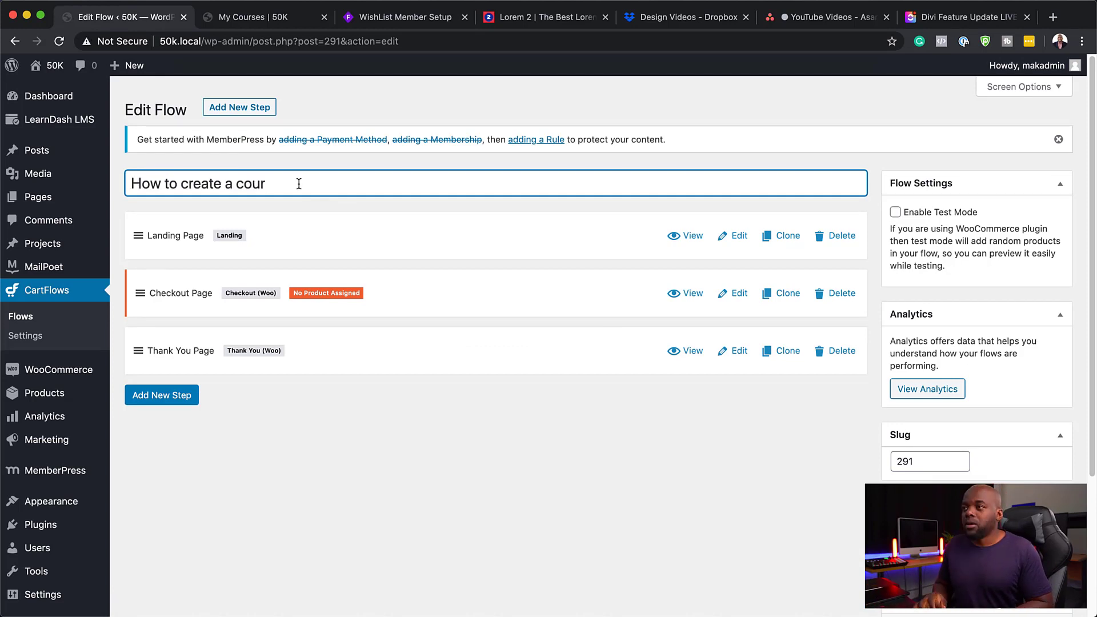
{"action": "type", "text": "se"}
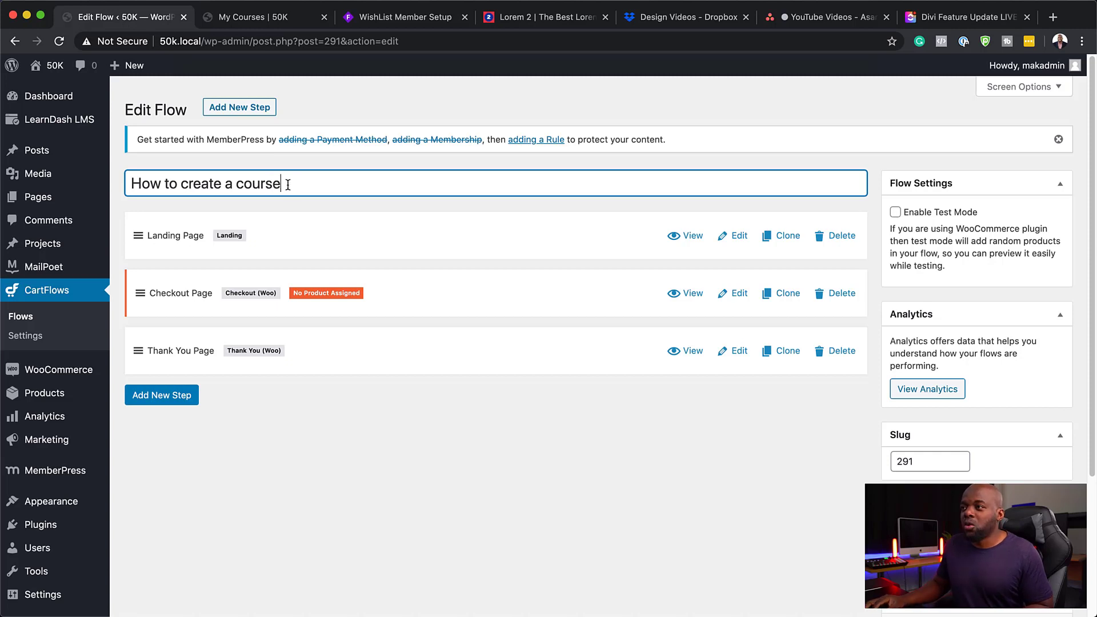
{"action": "double_click", "coordinate": [289, 183]}
{"action": "triple_click", "coordinate": [288, 183]}
{"action": "key", "text": "super+c"}
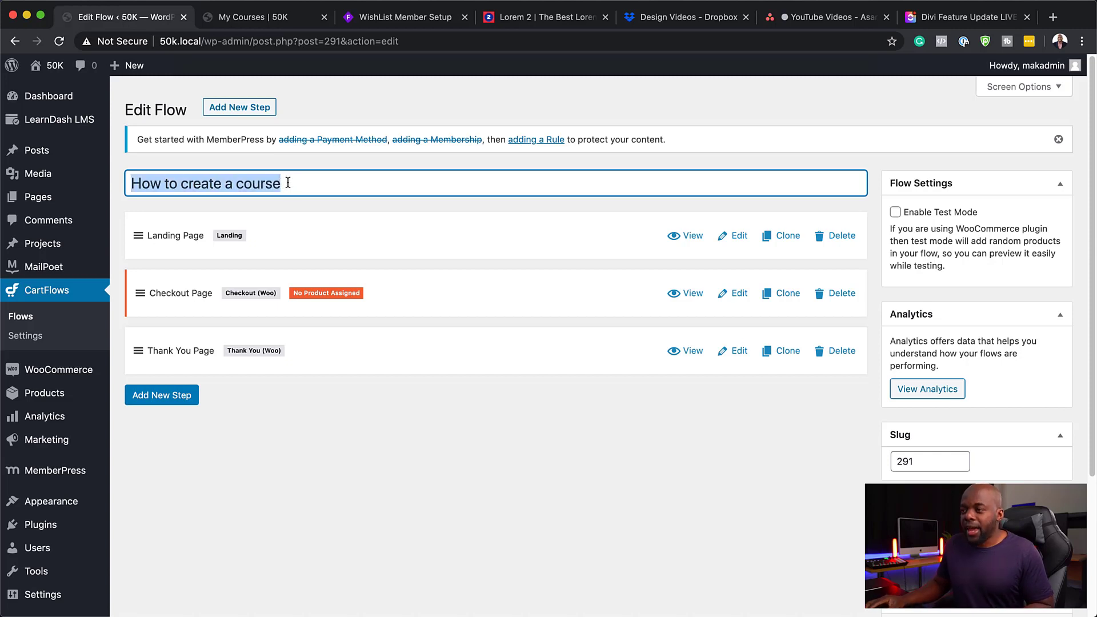
{"action": "left_click", "coordinate": [740, 239]}
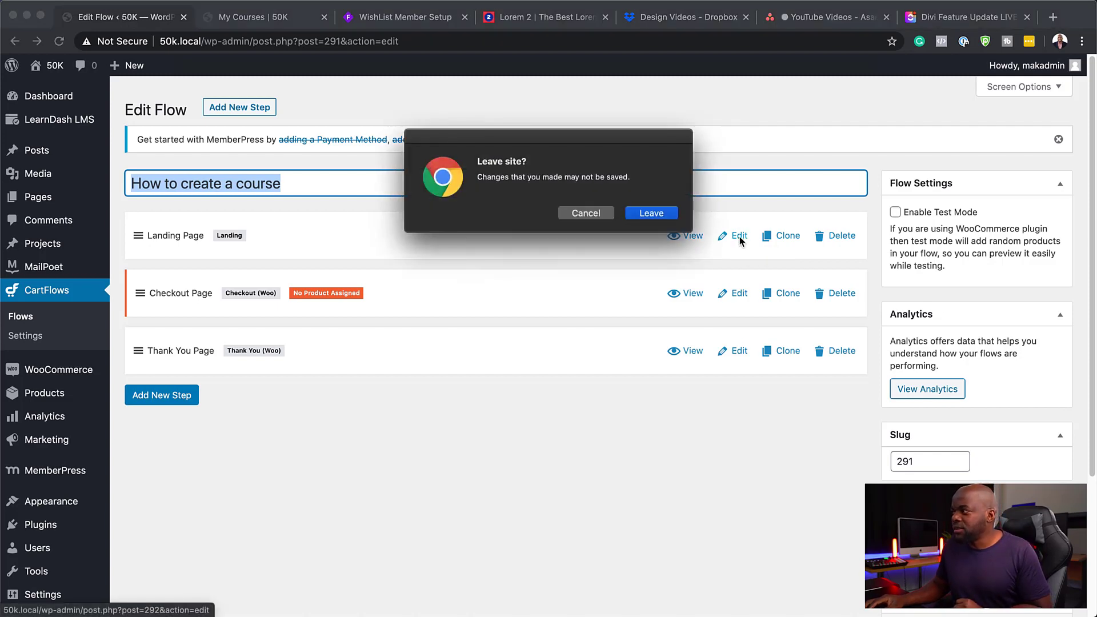
{"action": "left_click", "coordinate": [595, 217]}
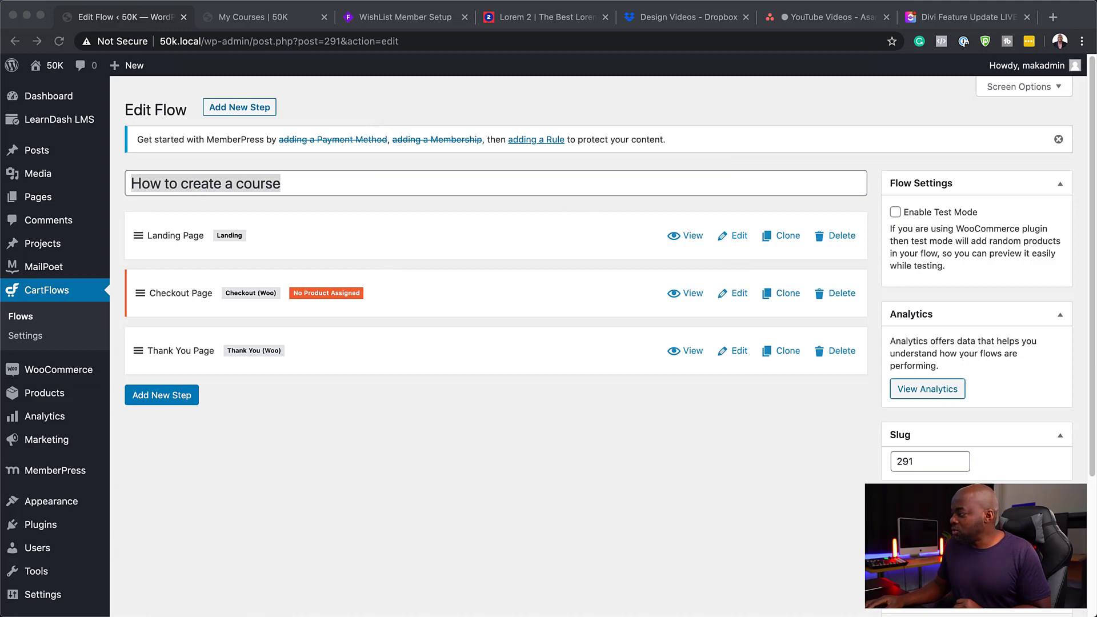
{"action": "scroll", "coordinate": [375, 411], "scroll_direction": "down", "scroll_amount": 5}
{"action": "left_click", "coordinate": [1042, 450]}
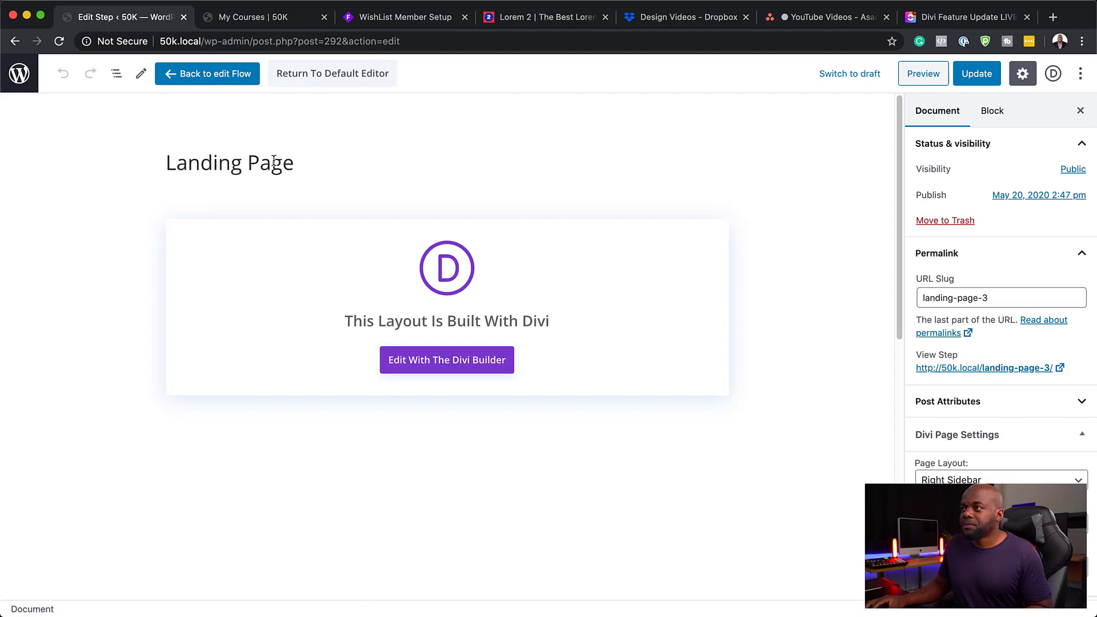
Step: Change the landing step slug to how-to-create-a-course, update the step, and view it live
{"action": "scroll", "coordinate": [332, 392], "scroll_direction": "down", "scroll_amount": 5}
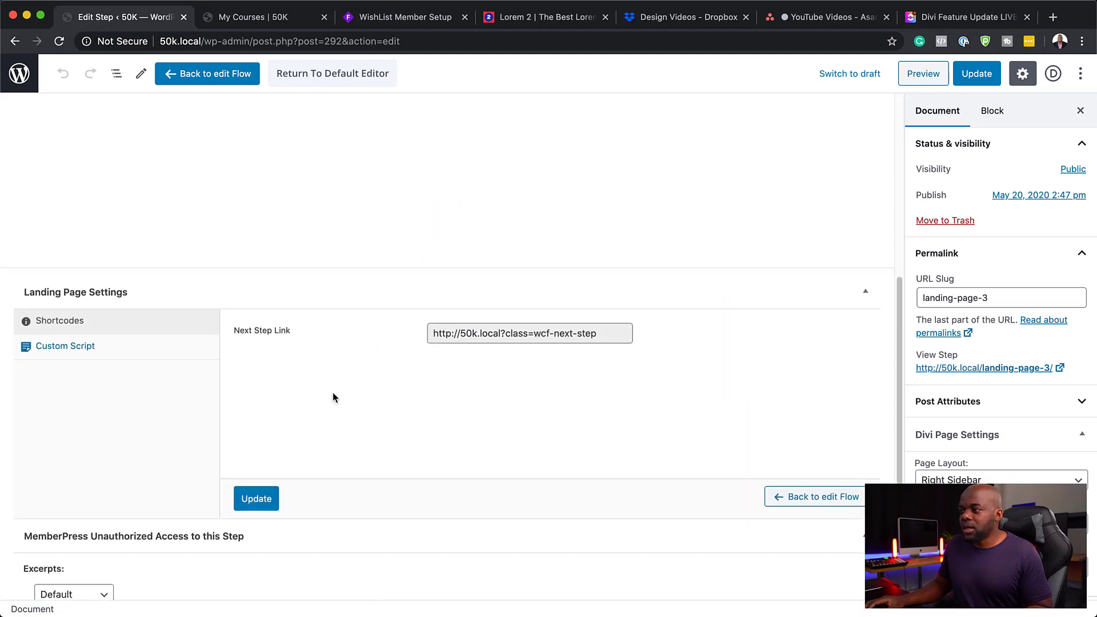
{"action": "scroll", "coordinate": [333, 392], "scroll_direction": "down", "scroll_amount": 3}
{"action": "scroll", "coordinate": [333, 392], "scroll_direction": "up", "scroll_amount": 10}
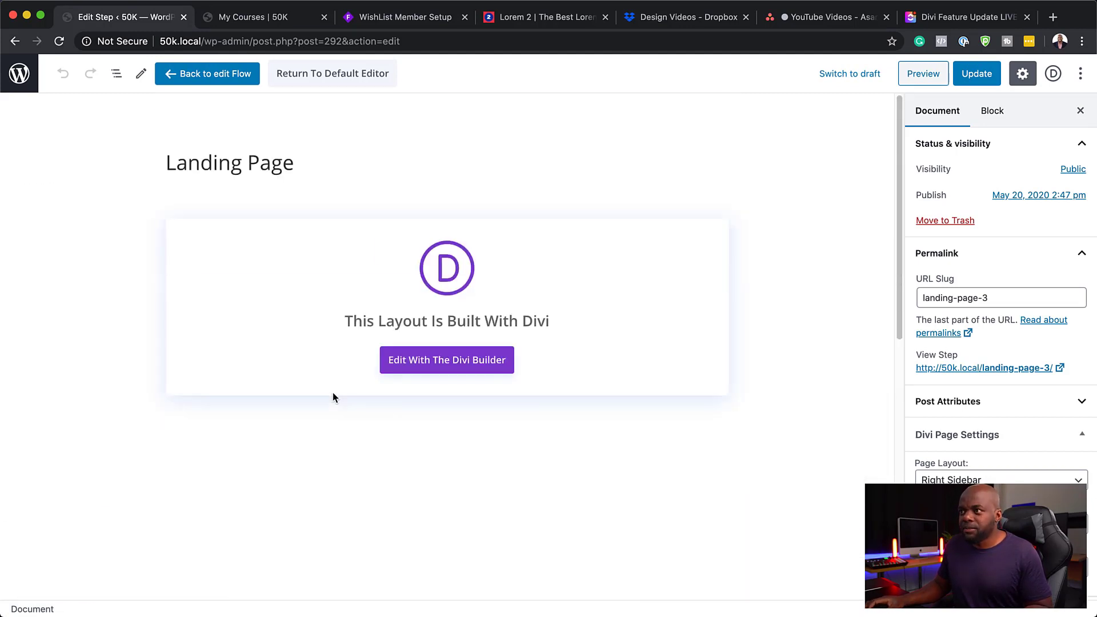
{"action": "left_click", "coordinate": [312, 163]}
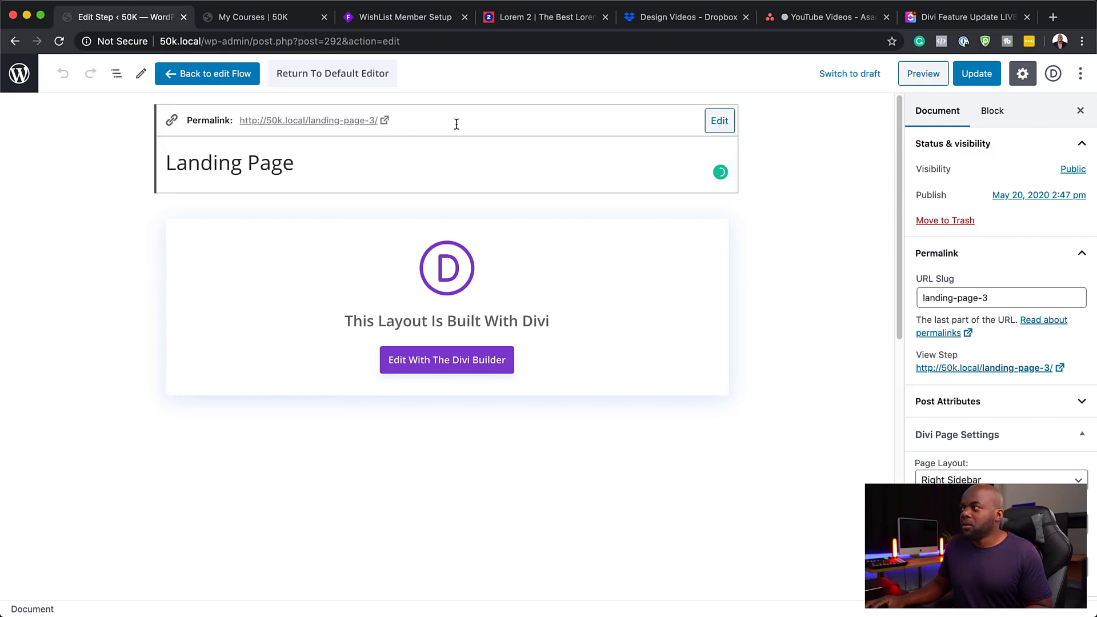
{"action": "left_click", "coordinate": [720, 120]}
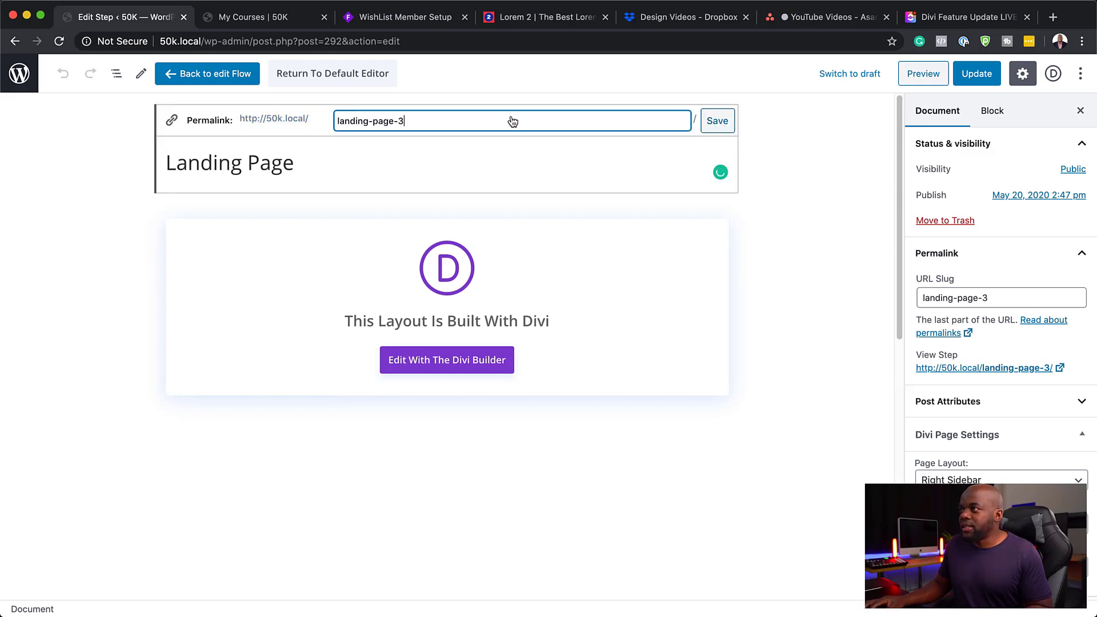
{"action": "triple_click", "coordinate": [459, 120]}
{"action": "key", "text": "super+v"}
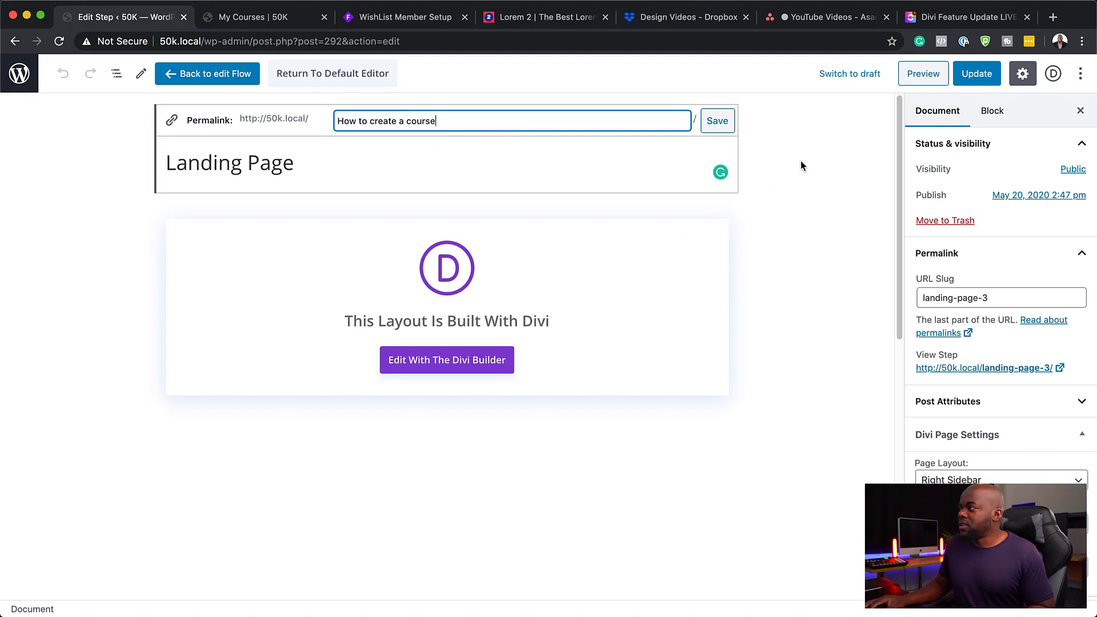
{"action": "left_click", "coordinate": [717, 120]}
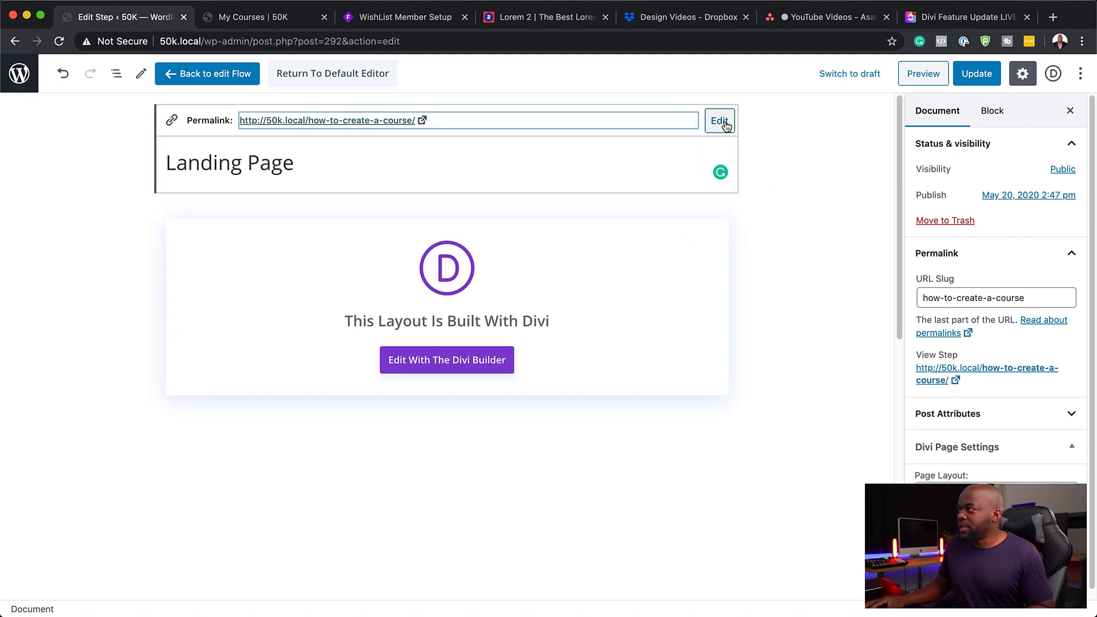
{"action": "left_click", "coordinate": [977, 73]}
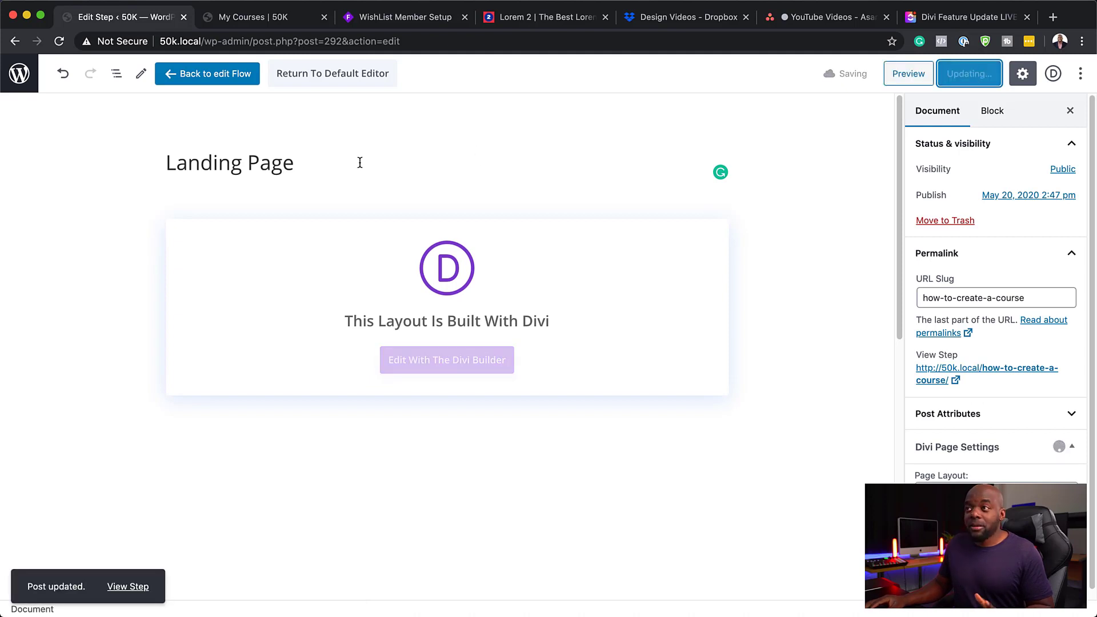
{"action": "left_click", "coordinate": [137, 592], "text": "super"}
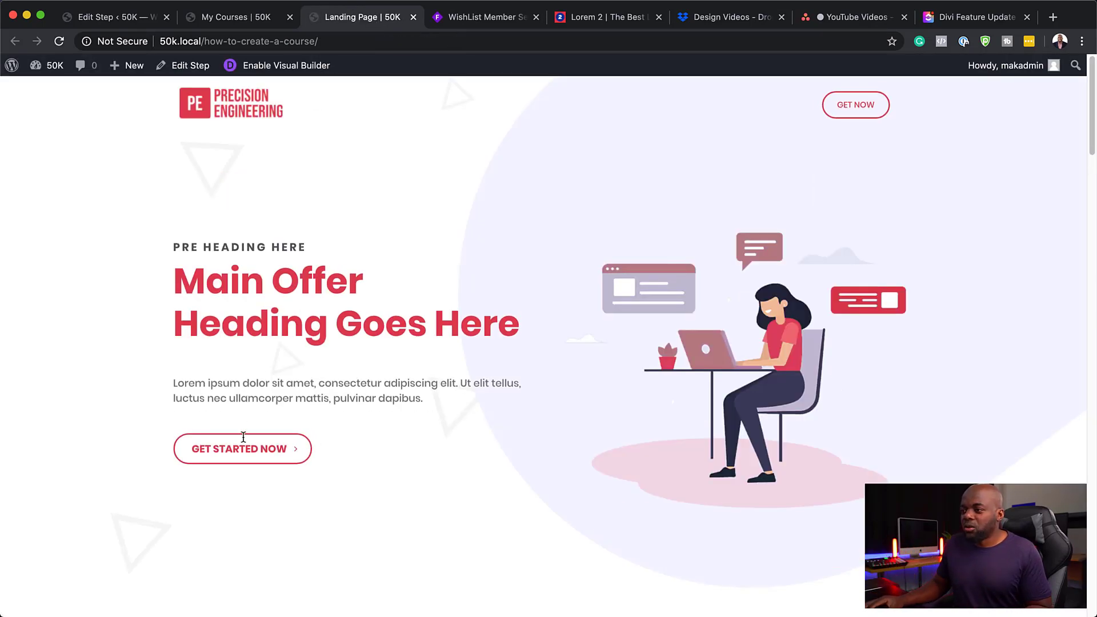
Step: Return to the step editor and open the LearnDash Courses list
{"action": "scroll", "coordinate": [763, 355], "scroll_direction": "down", "scroll_amount": 5}
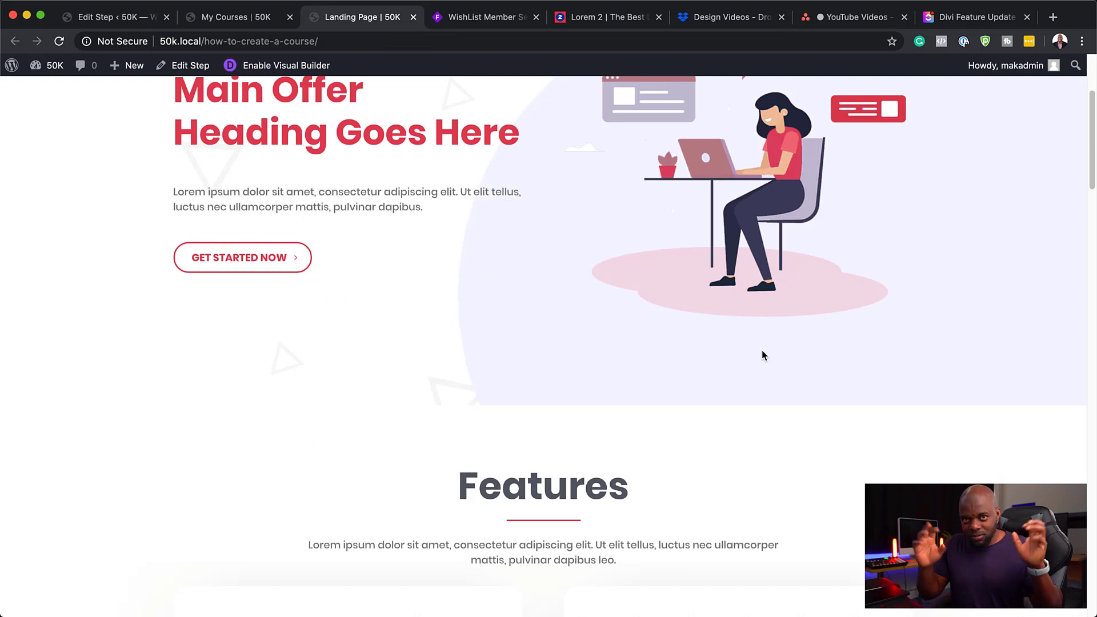
{"action": "left_click", "coordinate": [128, 20]}
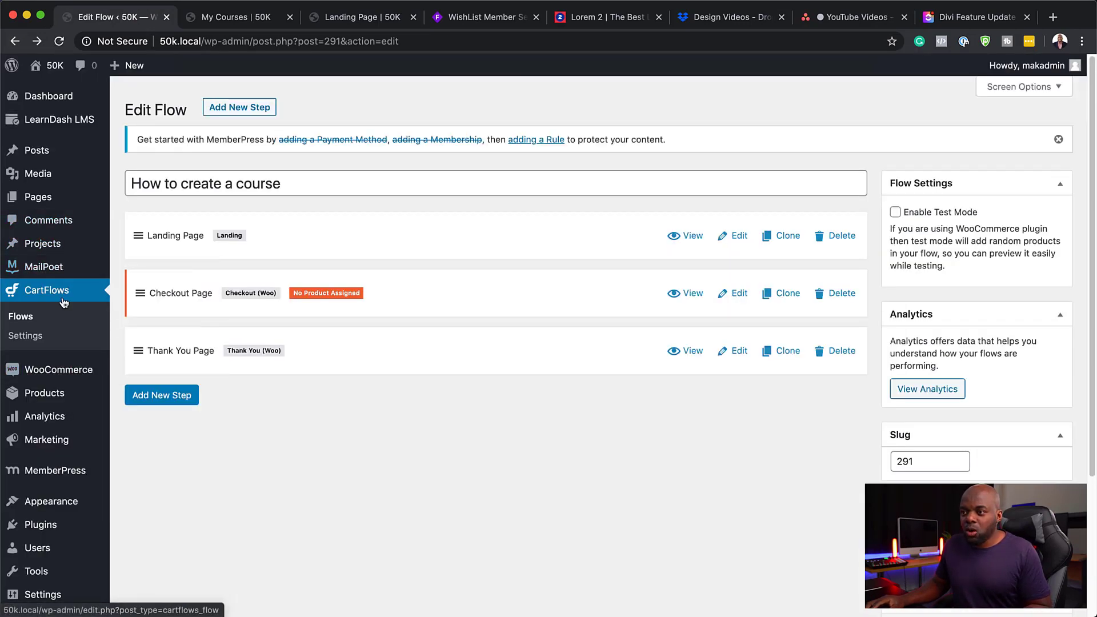
{"action": "mouse_move", "coordinate": [74, 374]}
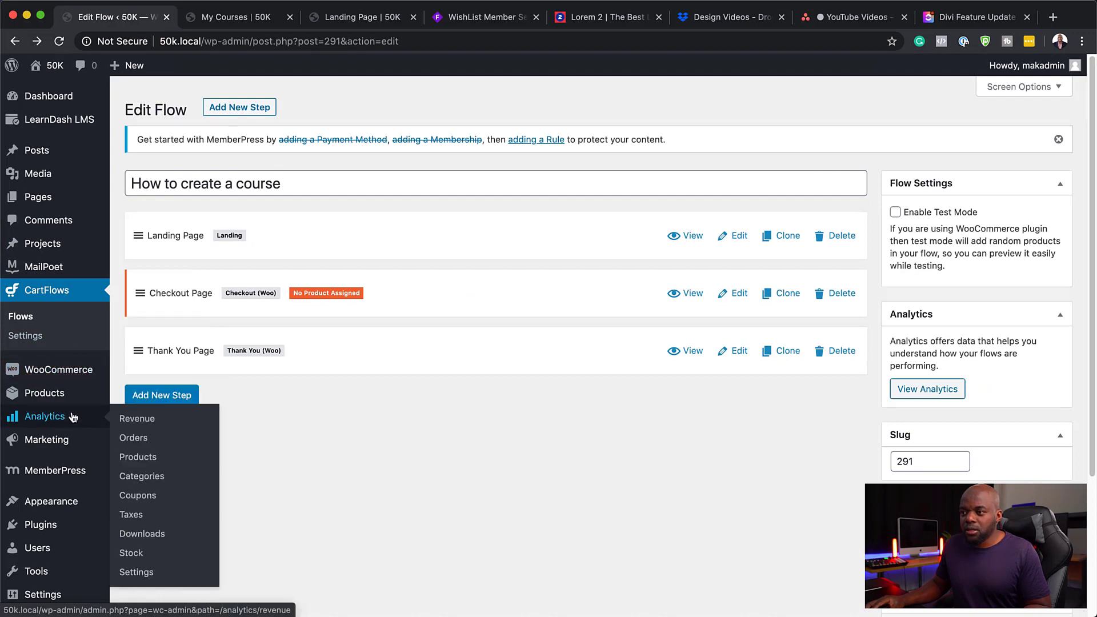
{"action": "mouse_move", "coordinate": [80, 123]}
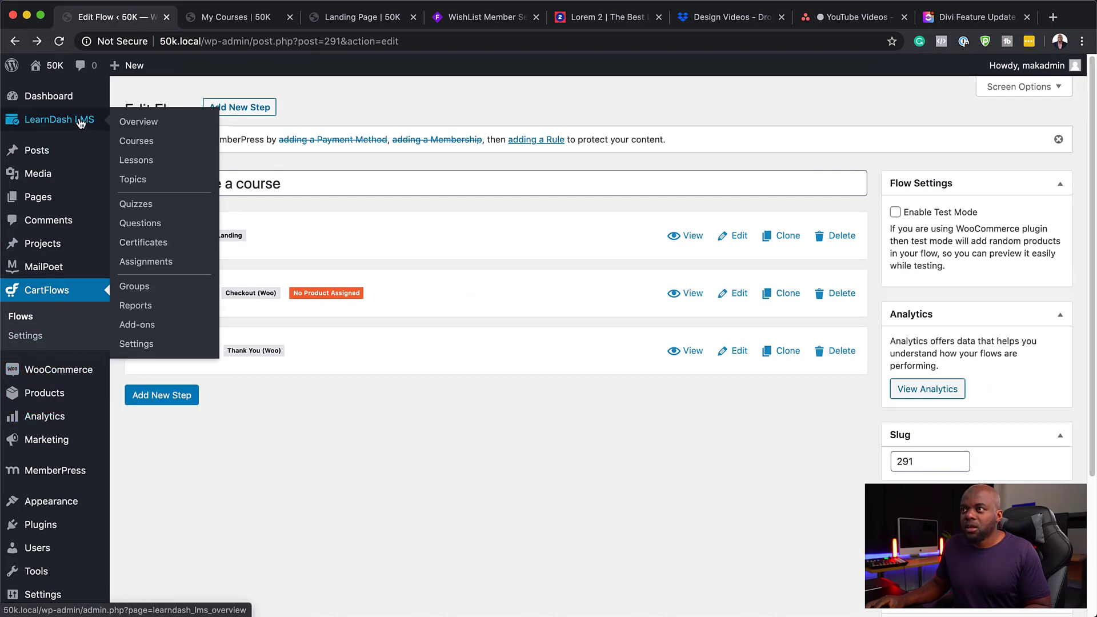
{"action": "left_click", "coordinate": [153, 144]}
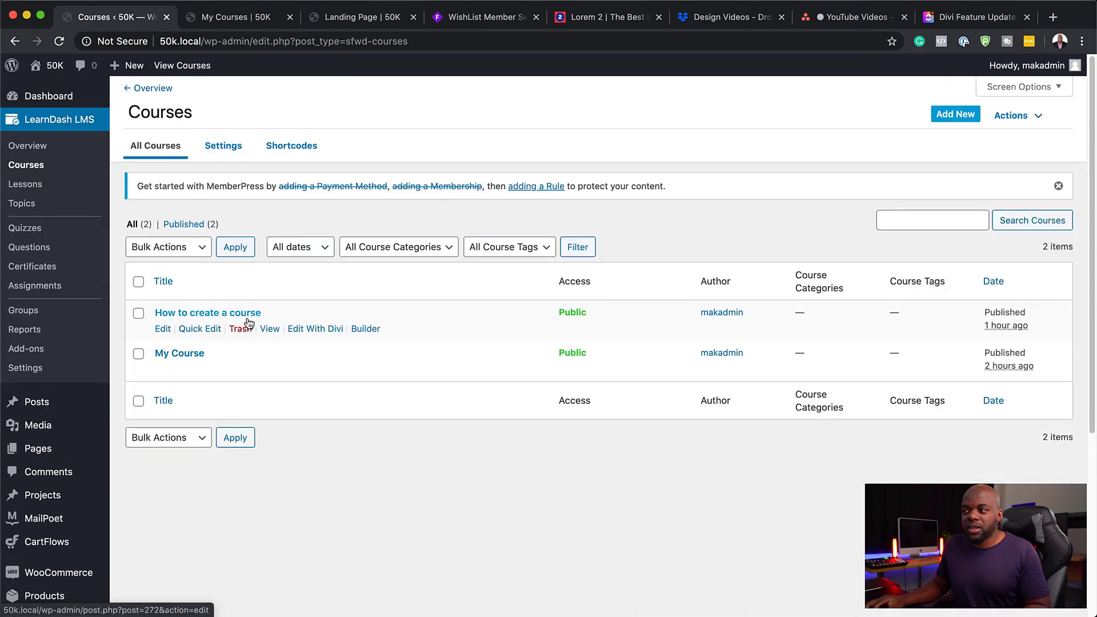
Step: Assign the How to create a course (#292) CartFlows template to the course and update it
{"action": "left_click", "coordinate": [163, 329]}
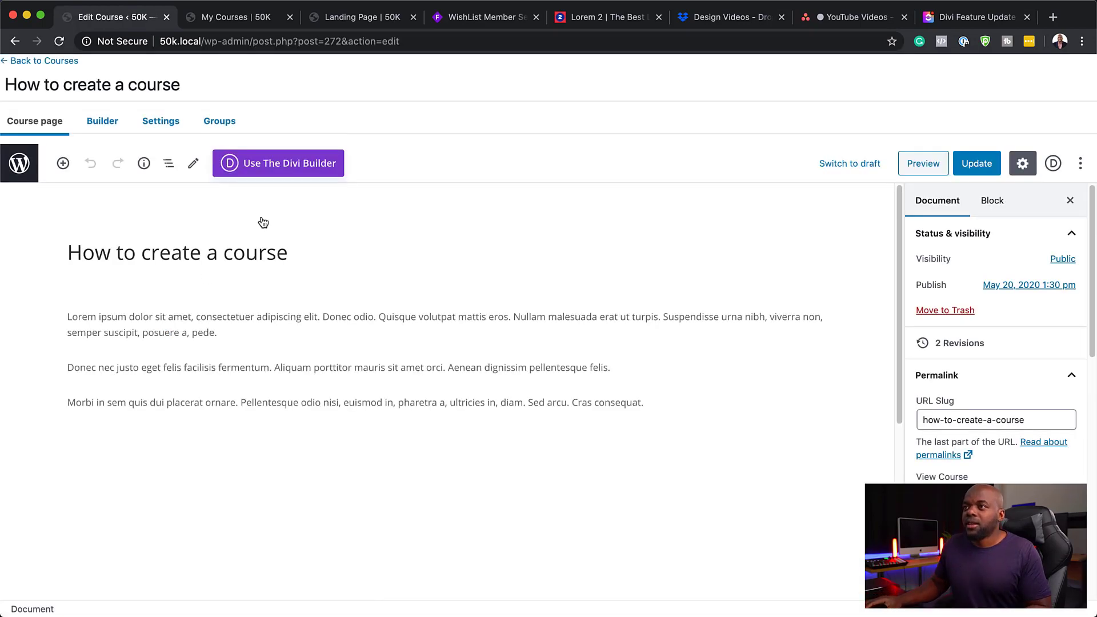
{"action": "left_click", "coordinate": [163, 120]}
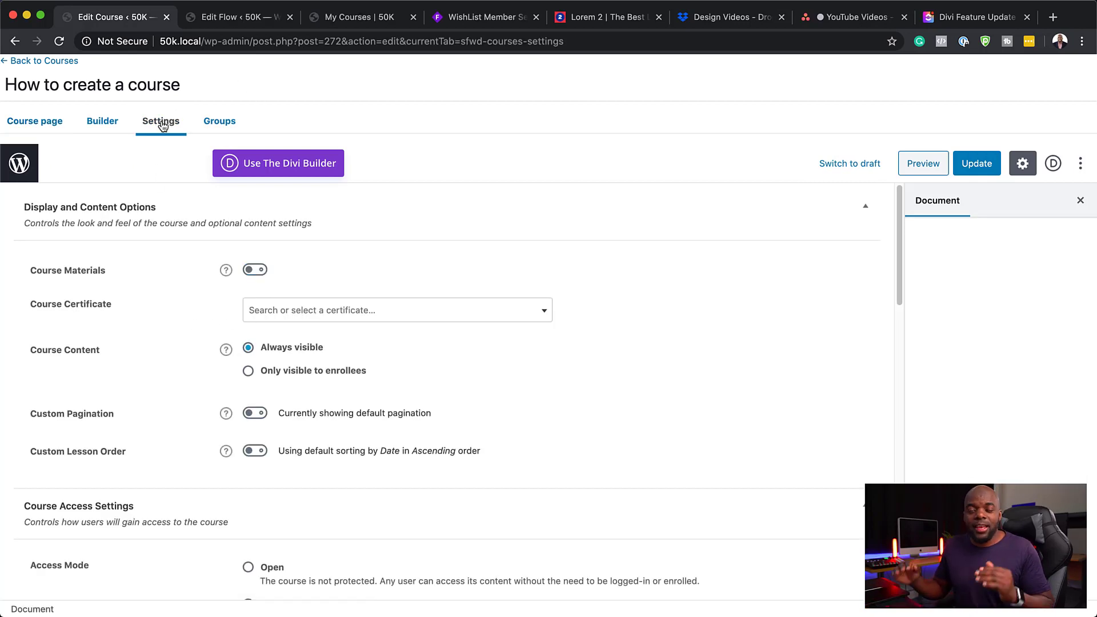
{"action": "scroll", "coordinate": [238, 303], "scroll_direction": "down", "scroll_amount": 6}
{"action": "scroll", "coordinate": [238, 303], "scroll_direction": "down", "scroll_amount": 10}
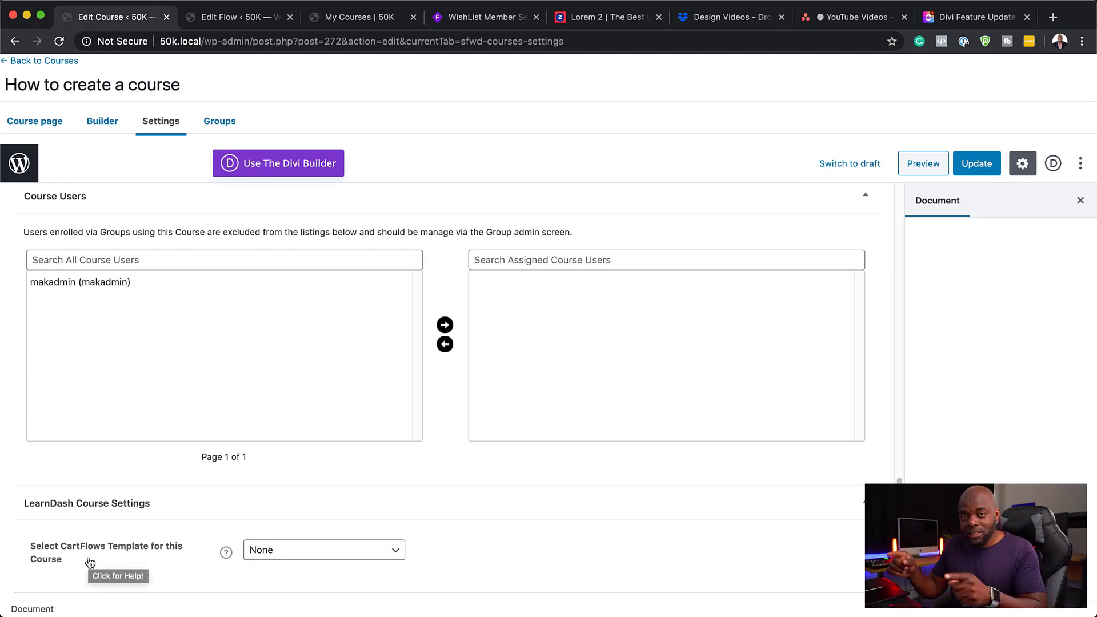
{"action": "left_click", "coordinate": [273, 552]}
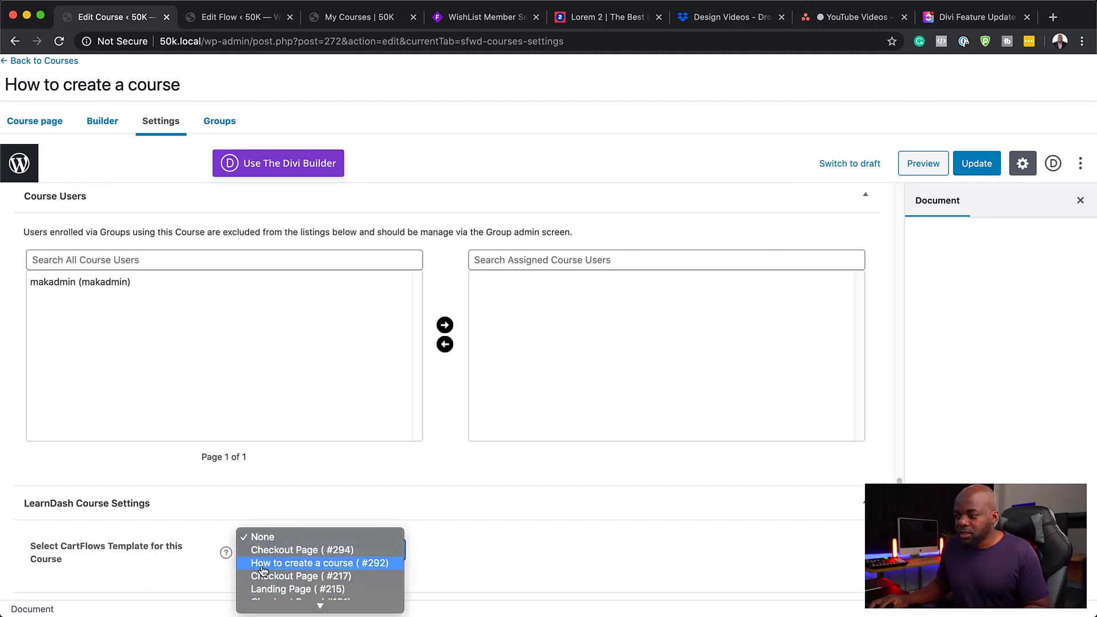
{"action": "left_click", "coordinate": [325, 563]}
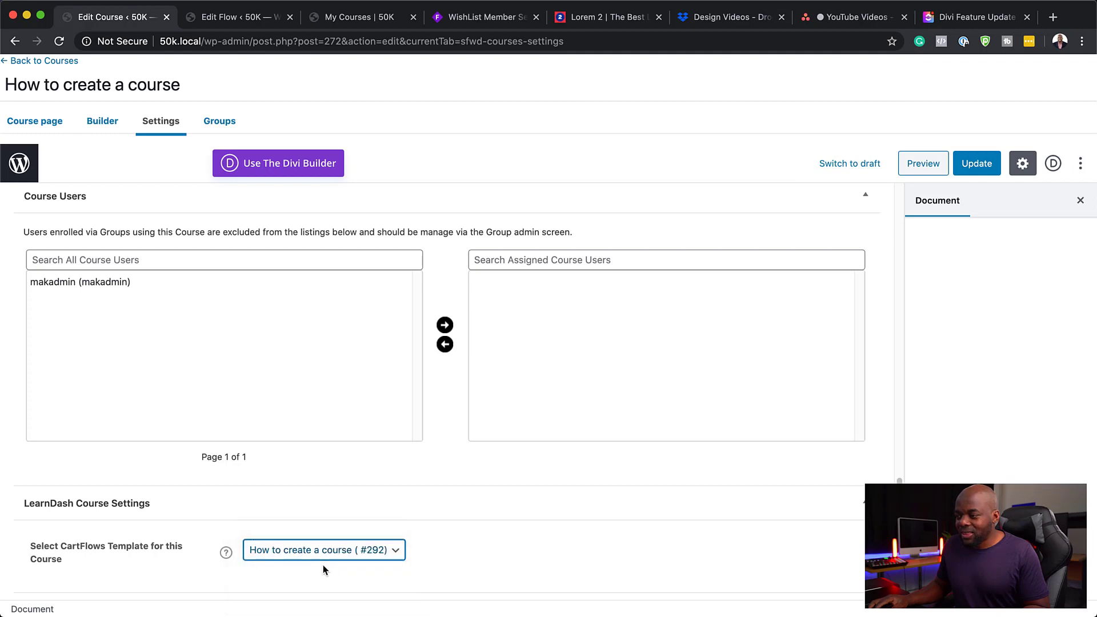
{"action": "left_click", "coordinate": [976, 166]}
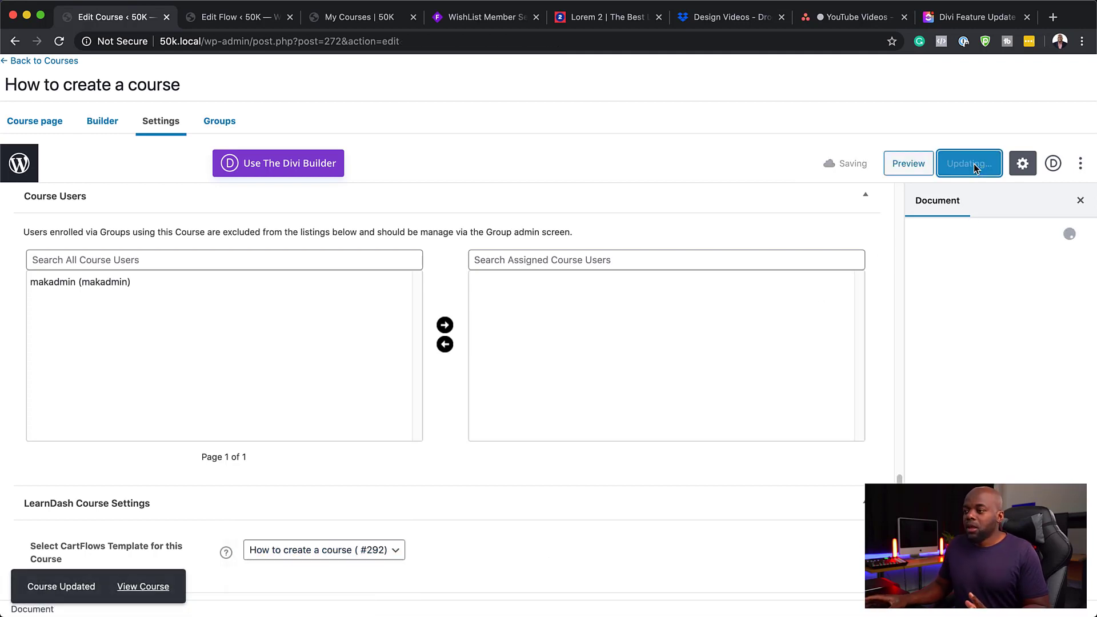
Step: Set the checkout step's product to How to create a course (#275) and update the step
{"action": "left_click", "coordinate": [241, 23]}
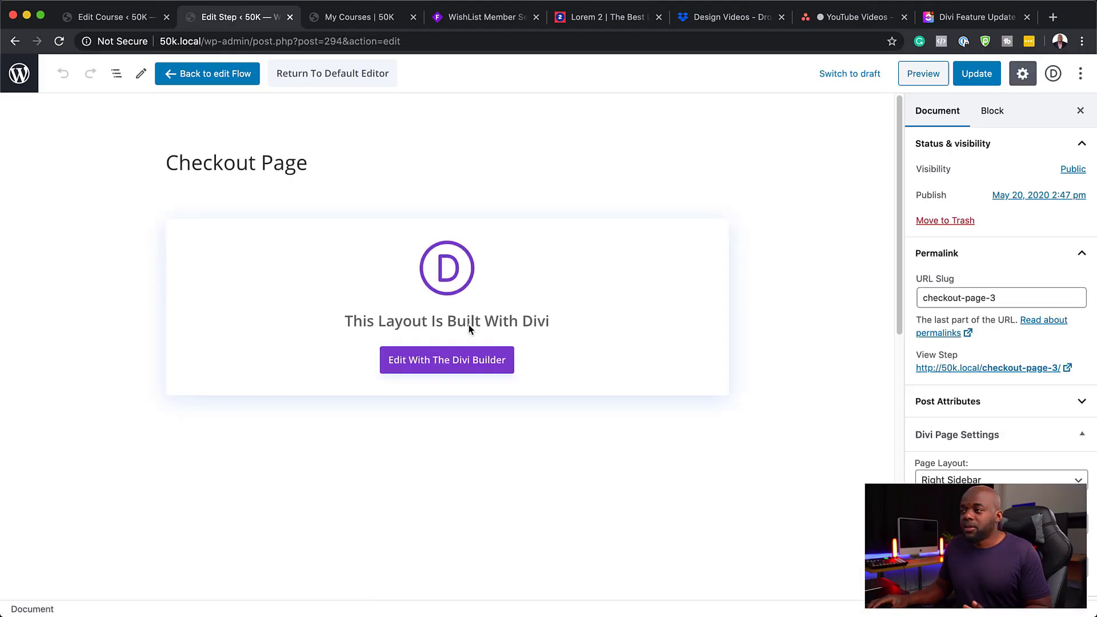
{"action": "scroll", "coordinate": [296, 444], "scroll_direction": "down", "scroll_amount": 10}
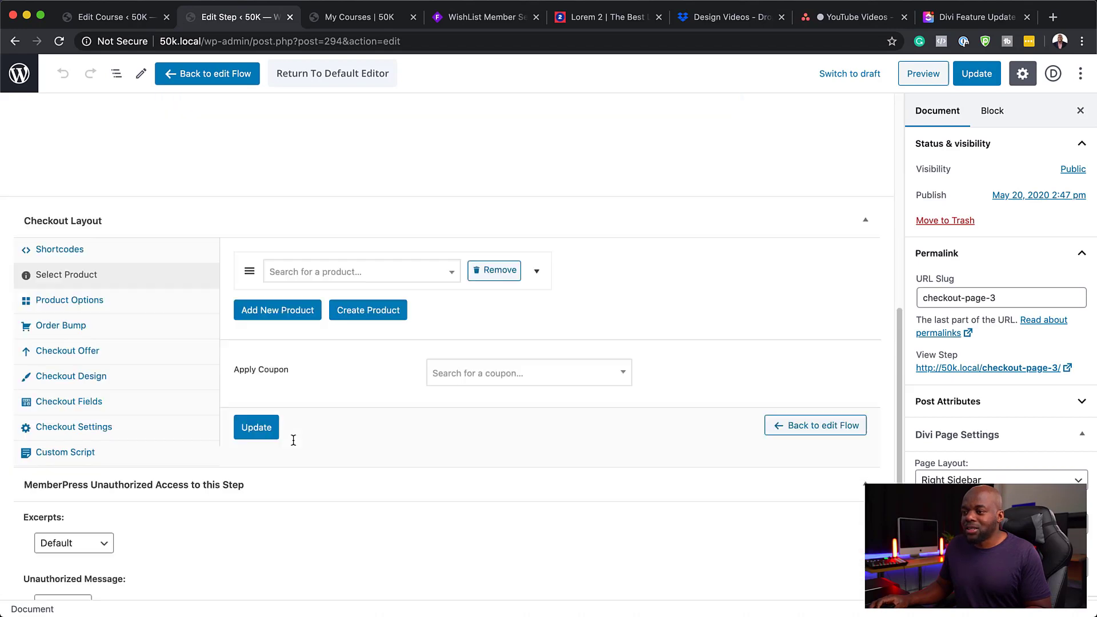
{"action": "left_click", "coordinate": [312, 273]}
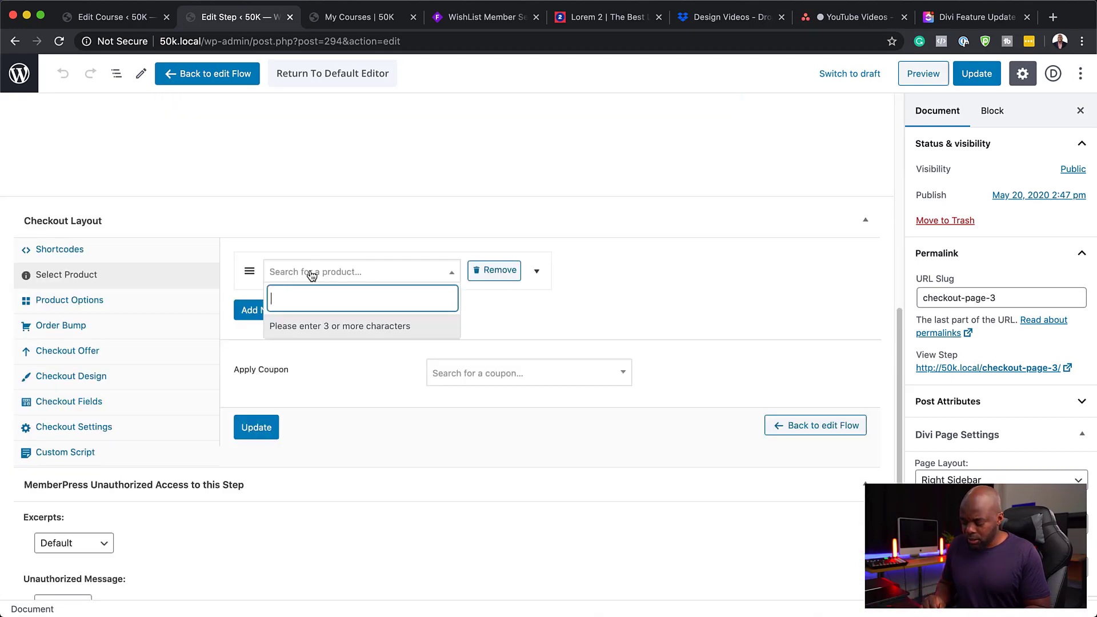
{"action": "type", "text": "how"}
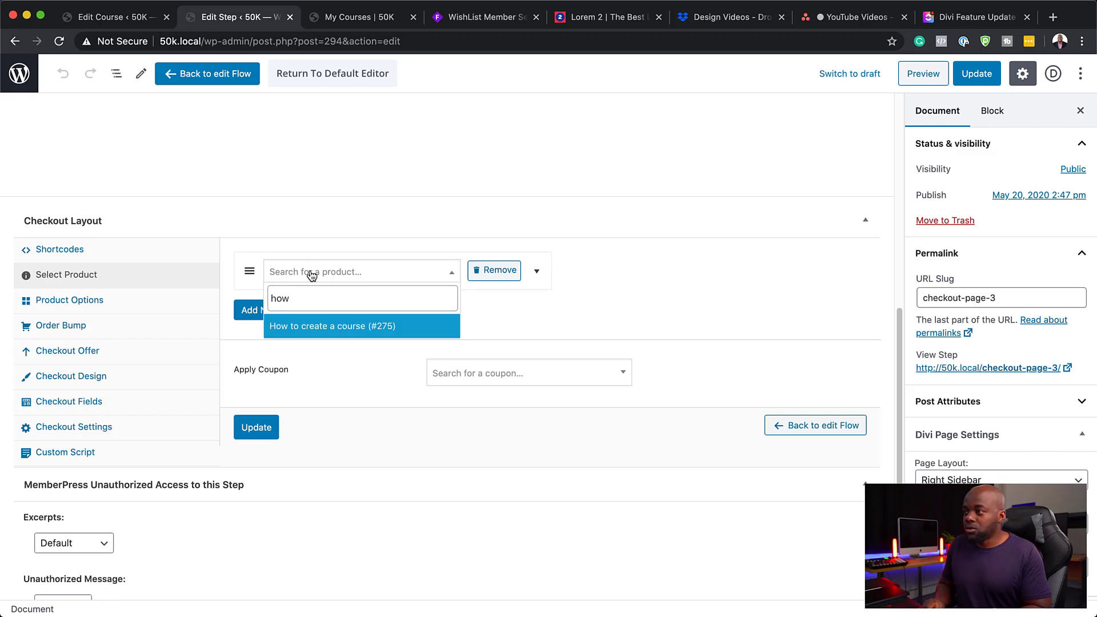
{"action": "left_click", "coordinate": [299, 327]}
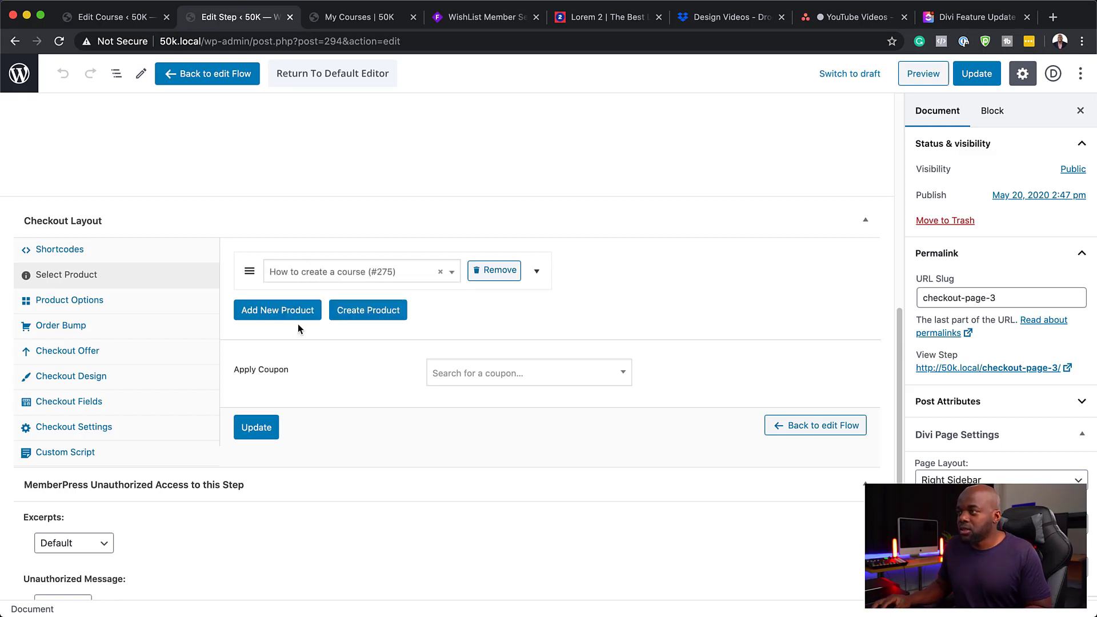
{"action": "left_click", "coordinate": [262, 434]}
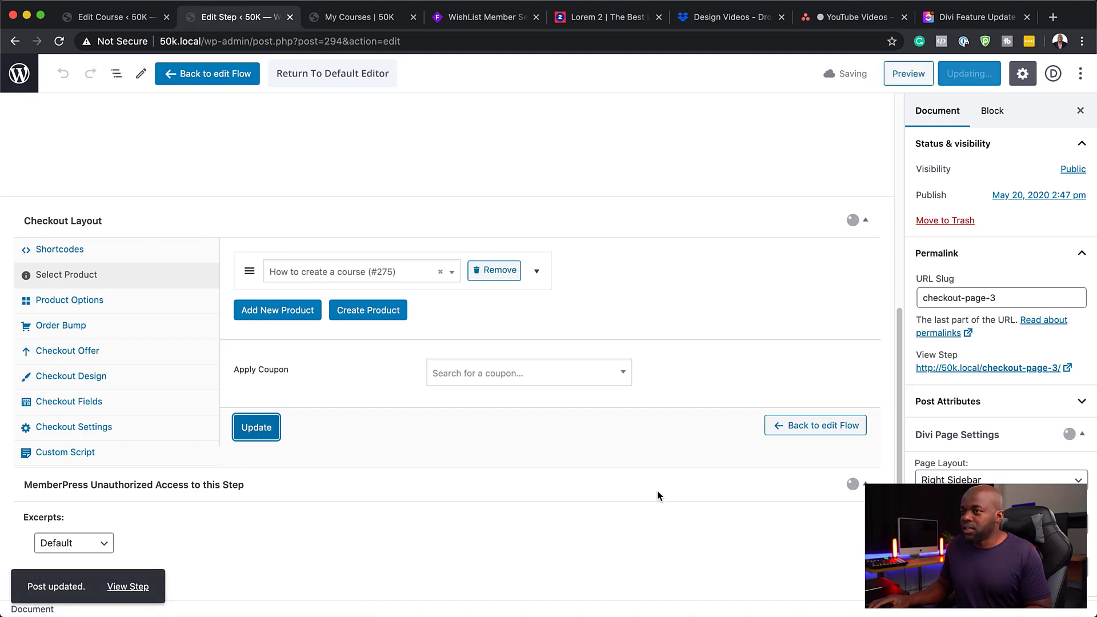
{"action": "left_click", "coordinate": [983, 74]}
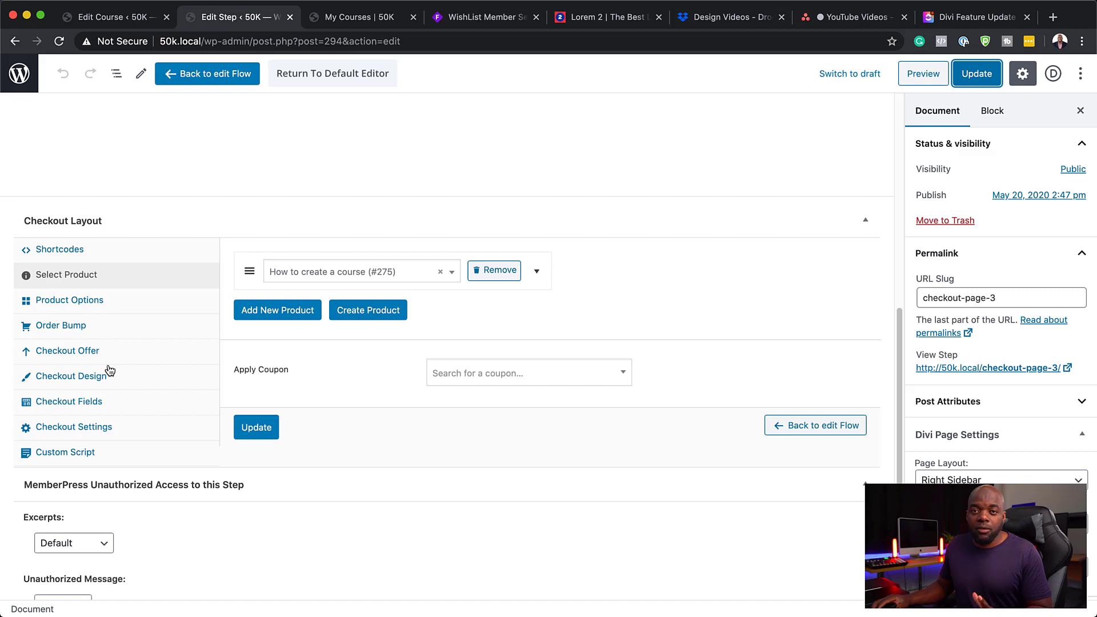
{"action": "scroll", "coordinate": [408, 407], "scroll_direction": "up", "scroll_amount": 3}
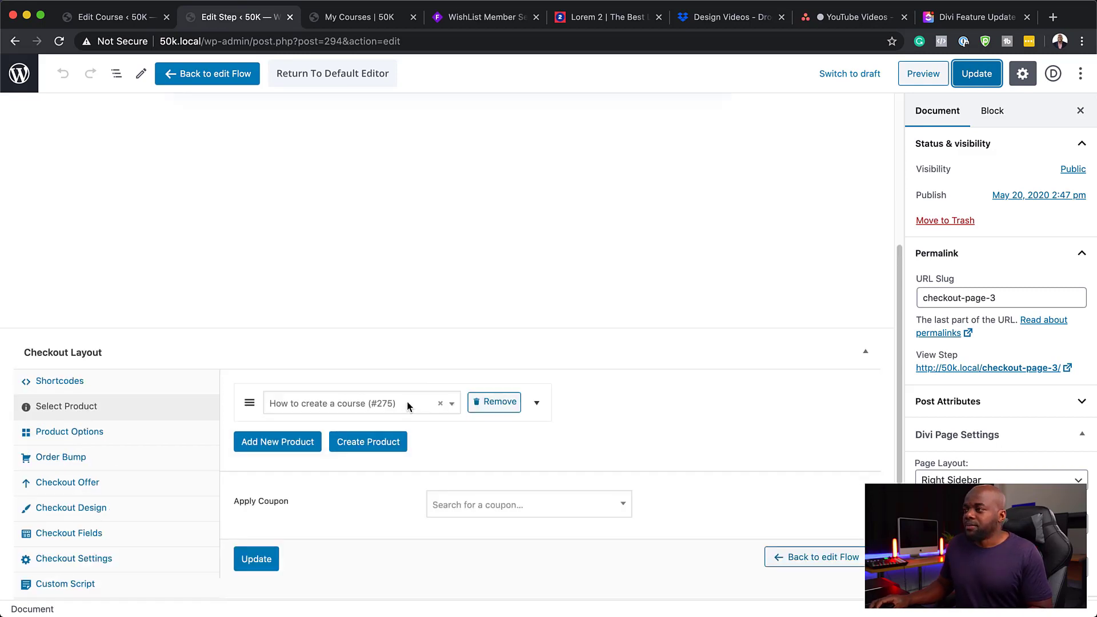
{"action": "scroll", "coordinate": [408, 405], "scroll_direction": "up", "scroll_amount": 5}
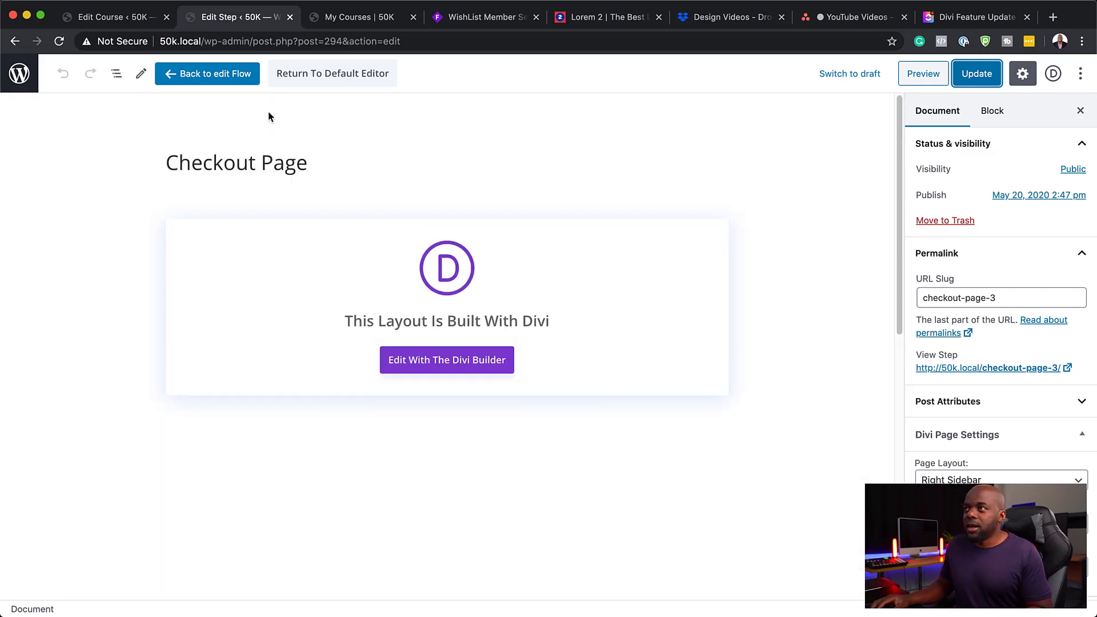
Step: Go to the front-end My Courses page and select its address for copying
{"action": "left_click", "coordinate": [131, 22]}
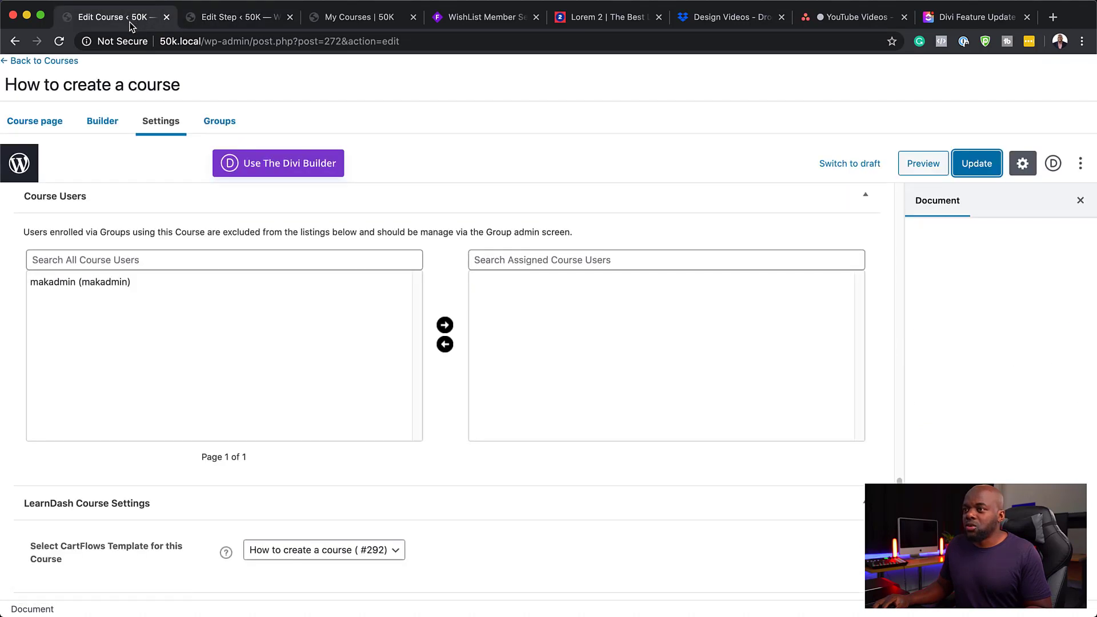
{"action": "left_click", "coordinate": [365, 19]}
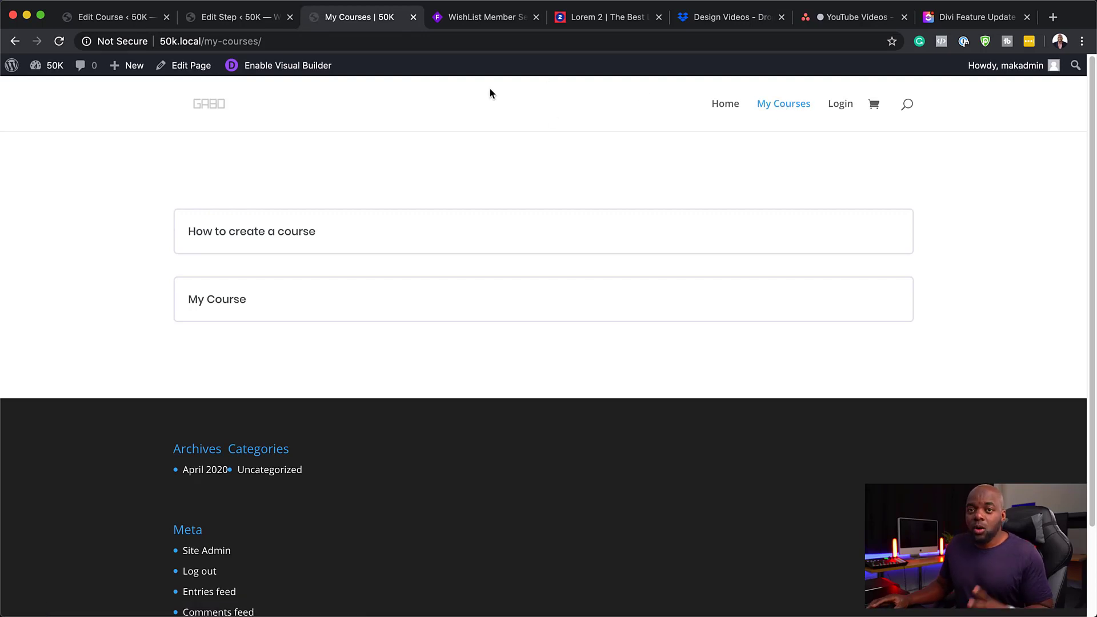
{"action": "left_click", "coordinate": [278, 38]}
{"action": "key", "text": "super+c"}
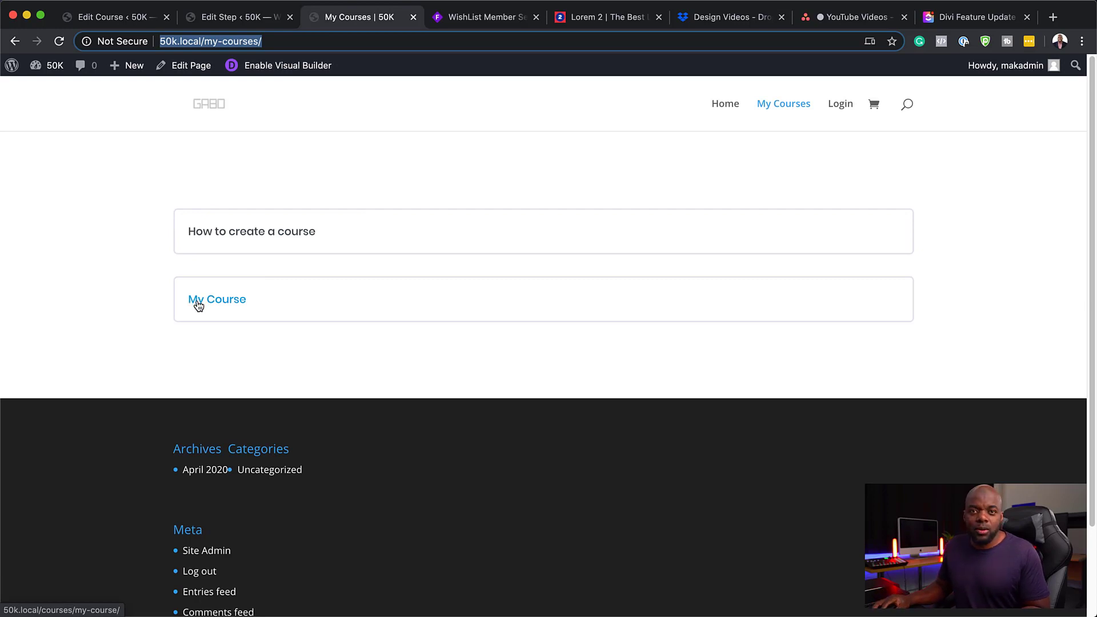
Step: View the live How to create a course page, then start a private browsing window
{"action": "left_click", "coordinate": [241, 238]}
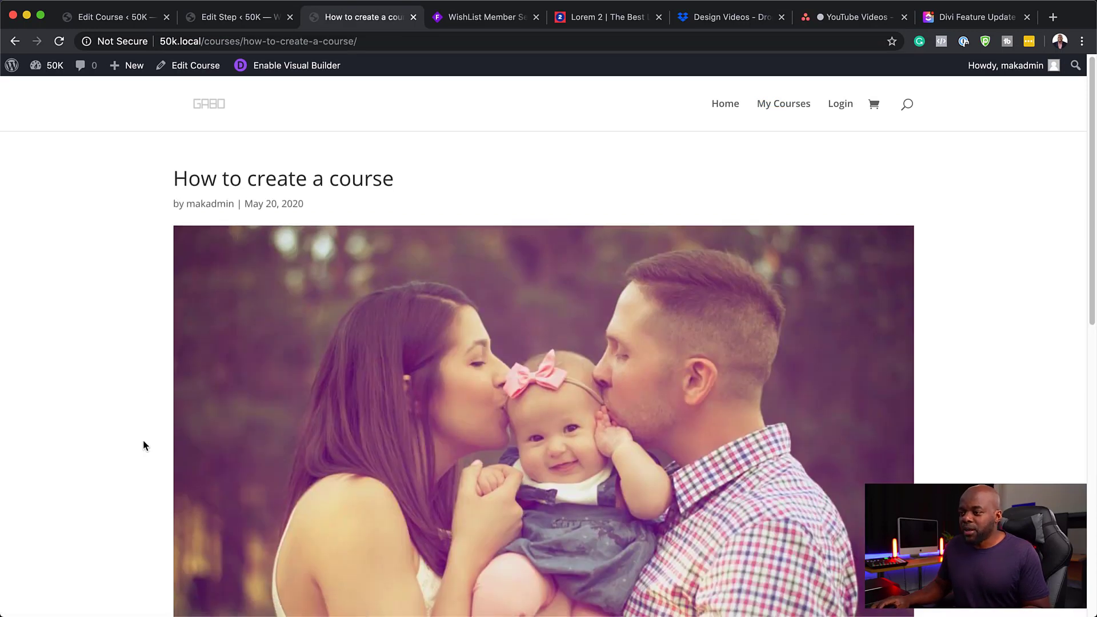
{"action": "scroll", "coordinate": [144, 444], "scroll_direction": "down", "scroll_amount": 10}
{"action": "scroll", "coordinate": [531, 248], "scroll_direction": "up", "scroll_amount": 10}
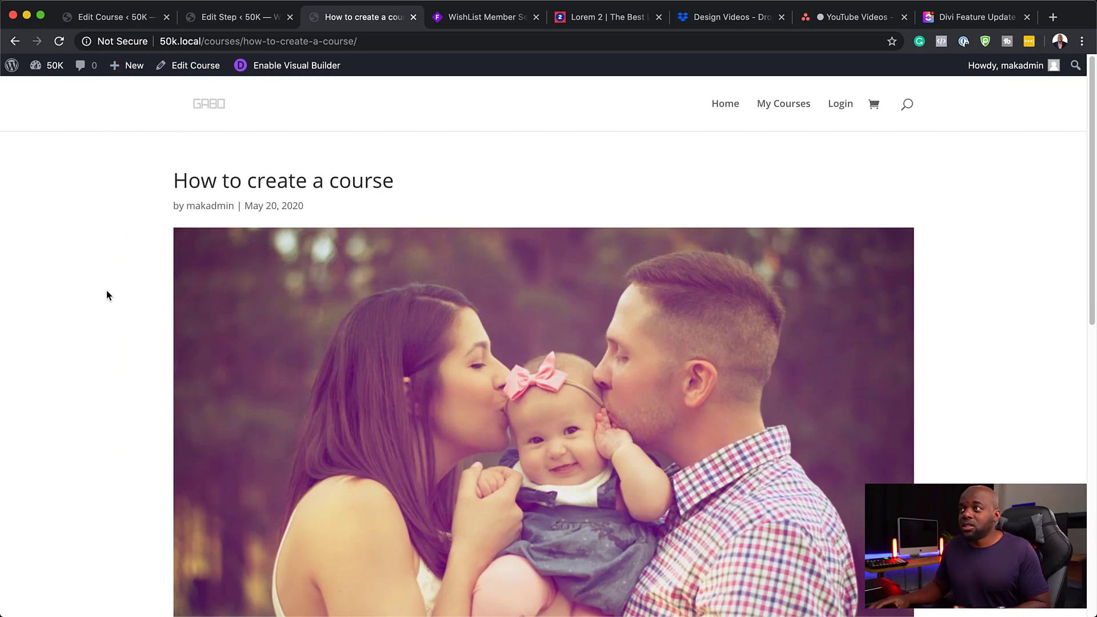
{"action": "mouse_move", "coordinate": [95, 8]}
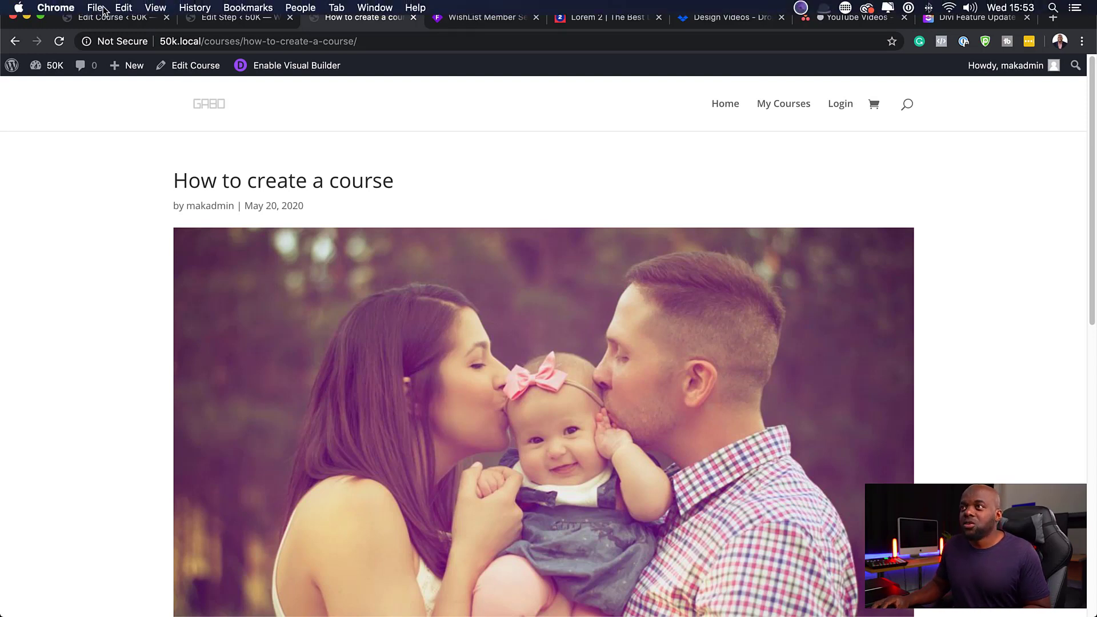
{"action": "left_click", "coordinate": [93, 8]}
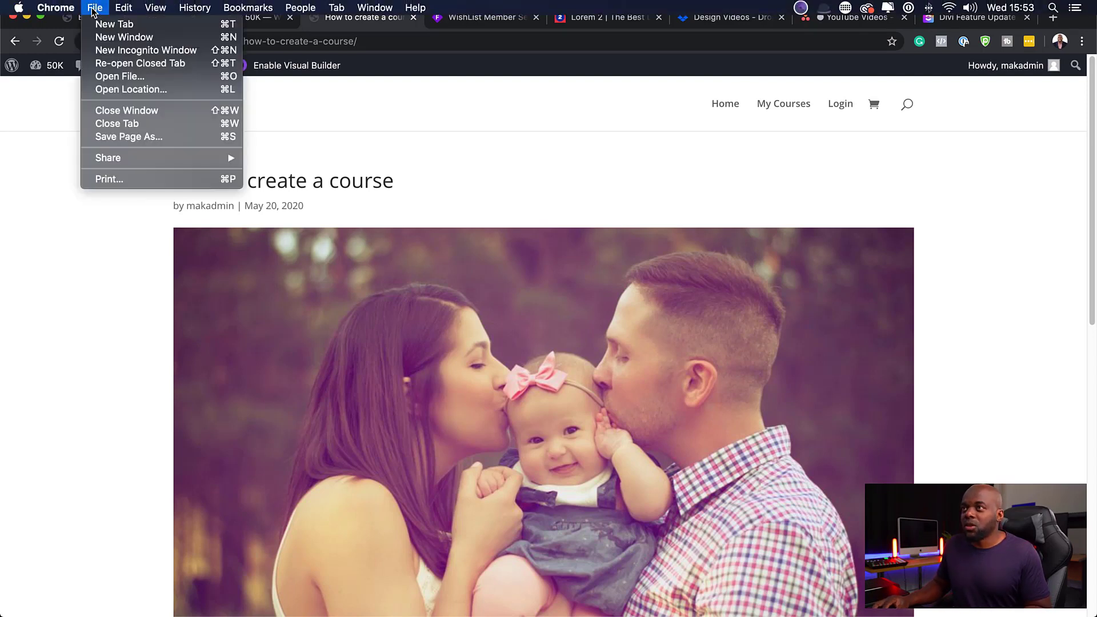
{"action": "left_click", "coordinate": [114, 51]}
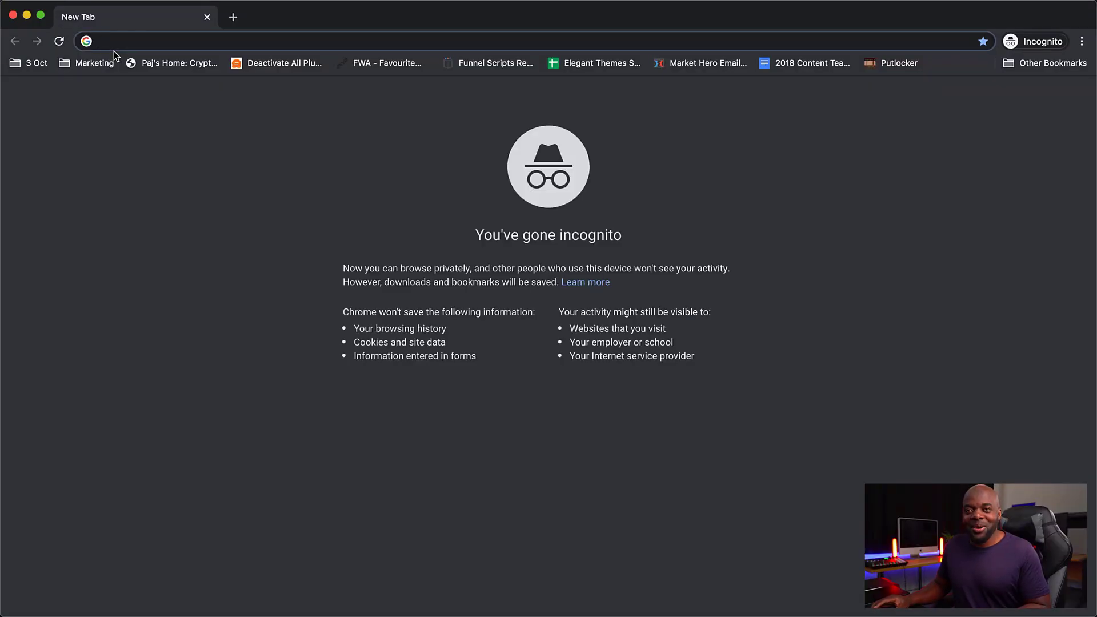
{"action": "key", "text": "super+v"}
{"action": "key", "text": "Return"}
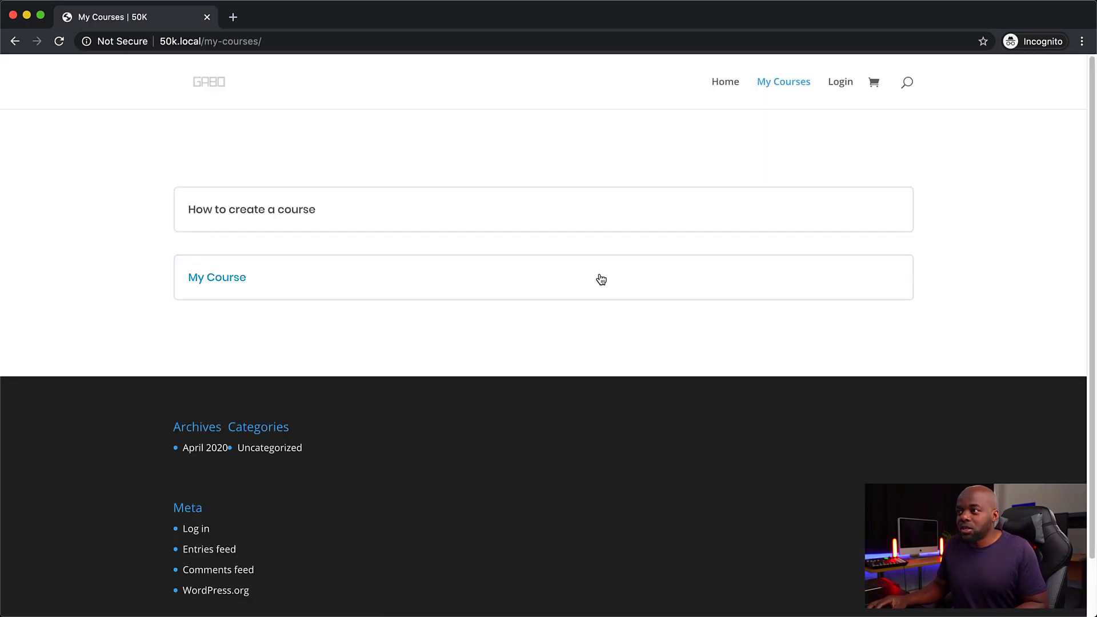
{"action": "left_click", "coordinate": [301, 216]}
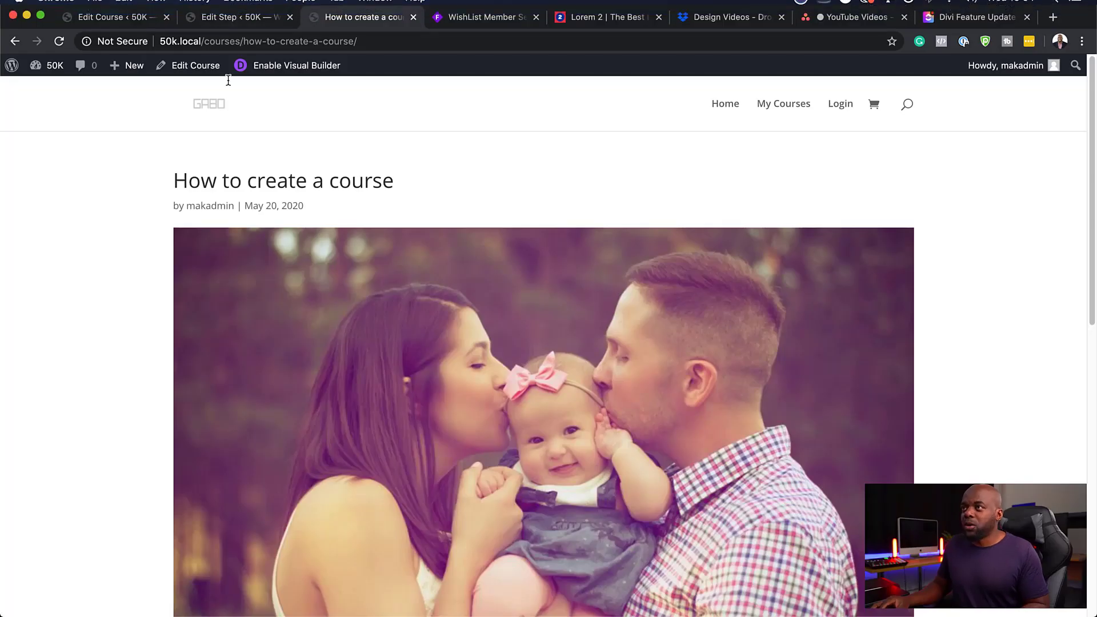
Step: Check the course's settings and main content, then return to the Courses list
{"action": "left_click", "coordinate": [138, 17]}
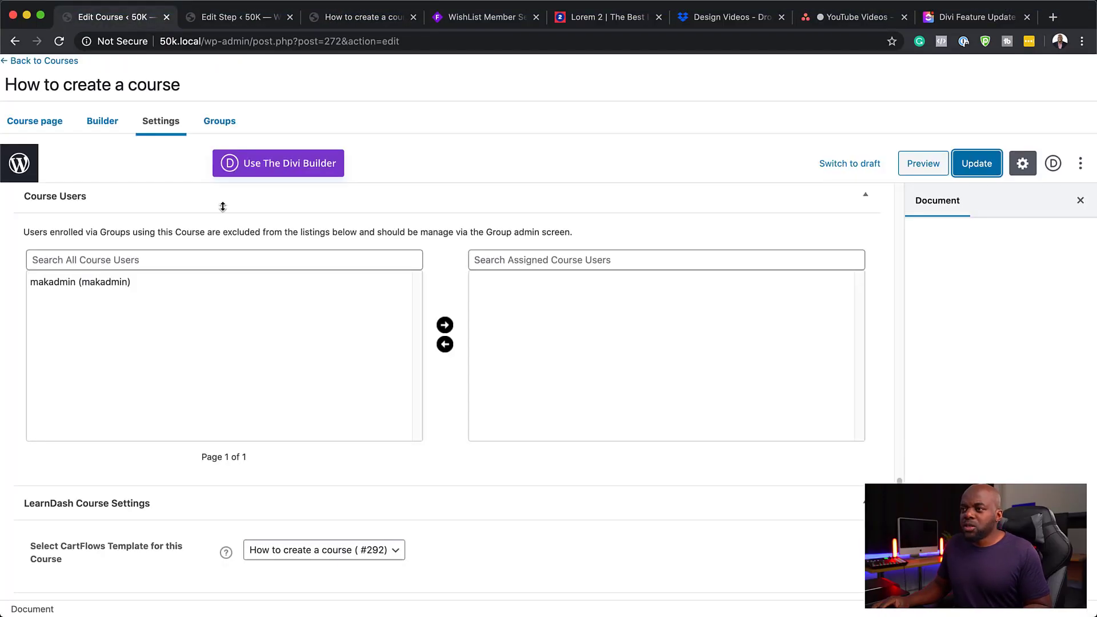
{"action": "scroll", "coordinate": [260, 321], "scroll_direction": "up", "scroll_amount": 15}
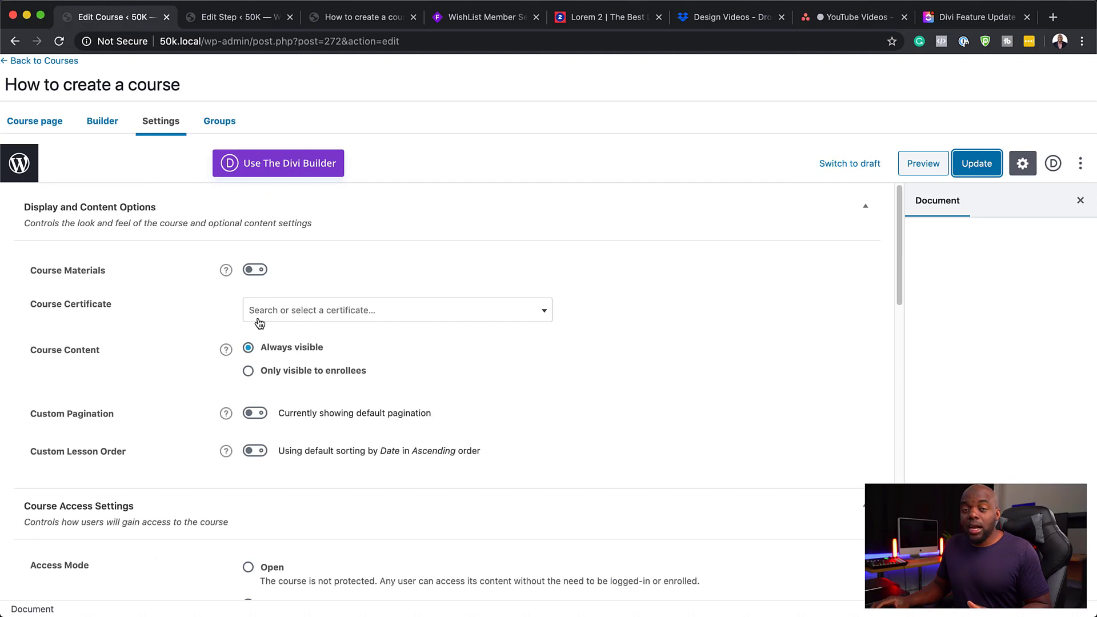
{"action": "left_click", "coordinate": [48, 116]}
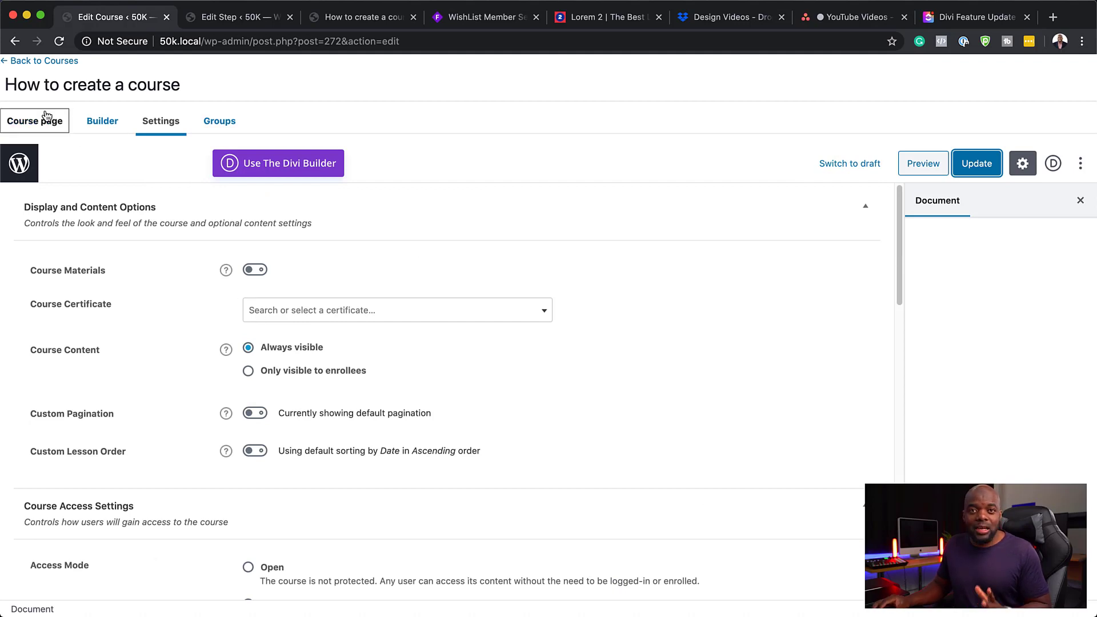
{"action": "left_click", "coordinate": [54, 63]}
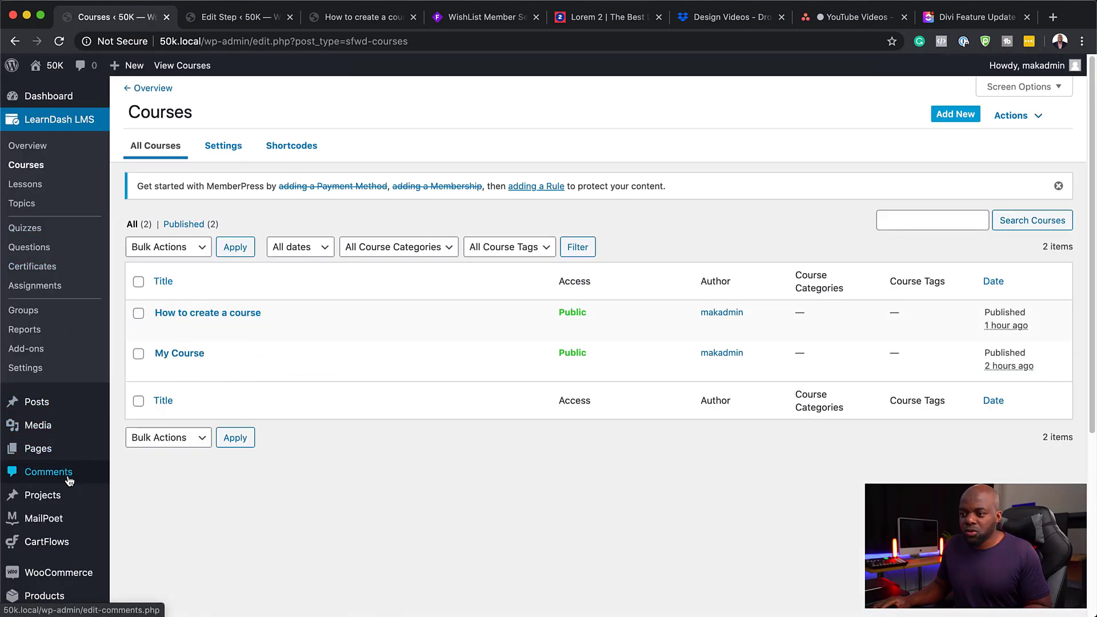
Step: Open the How to create a course flow from CartFlows > Flows for editing
{"action": "scroll", "coordinate": [63, 483], "scroll_direction": "down", "scroll_amount": 1}
{"action": "mouse_move", "coordinate": [54, 530]}
{"action": "left_click", "coordinate": [140, 531]}
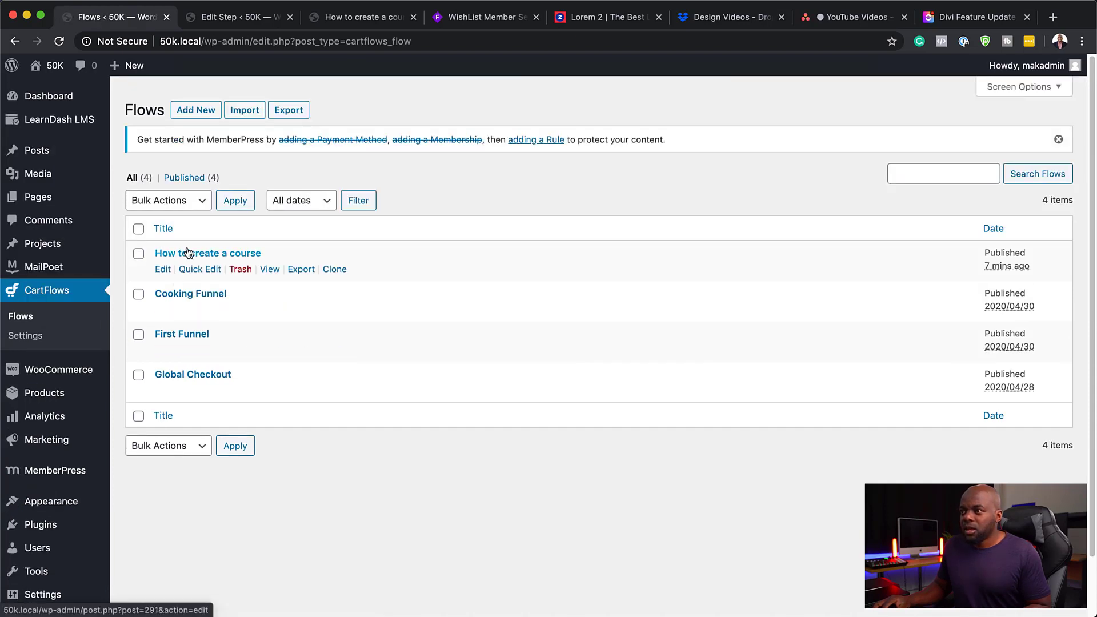
{"action": "left_click", "coordinate": [163, 270]}
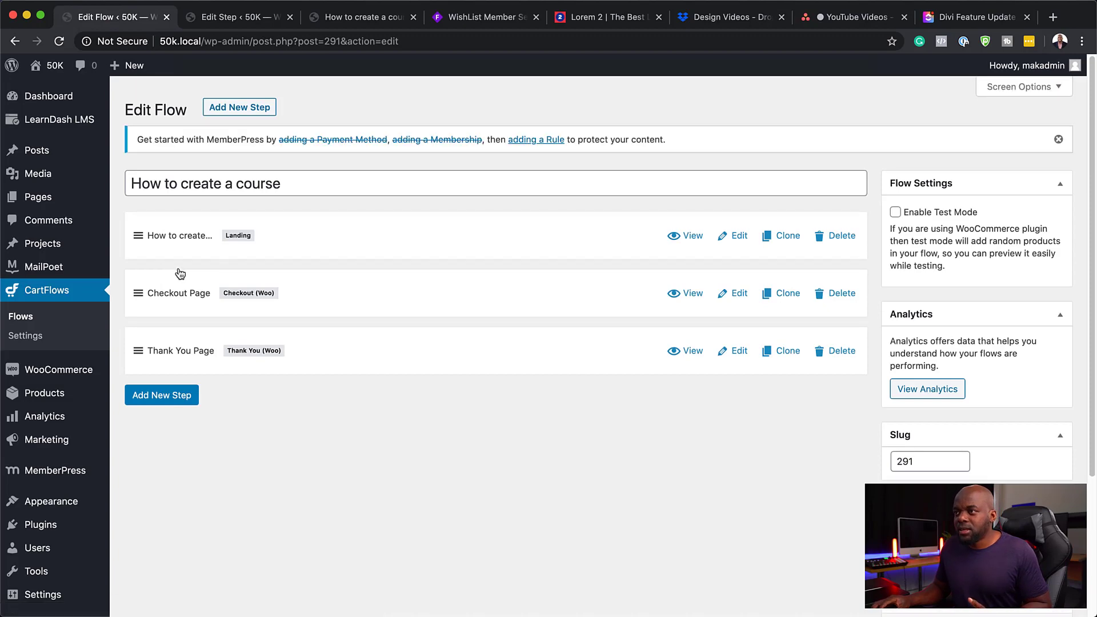
Step: Browse the upsell step templates in the Add New Step library, then close it
{"action": "left_click", "coordinate": [180, 397]}
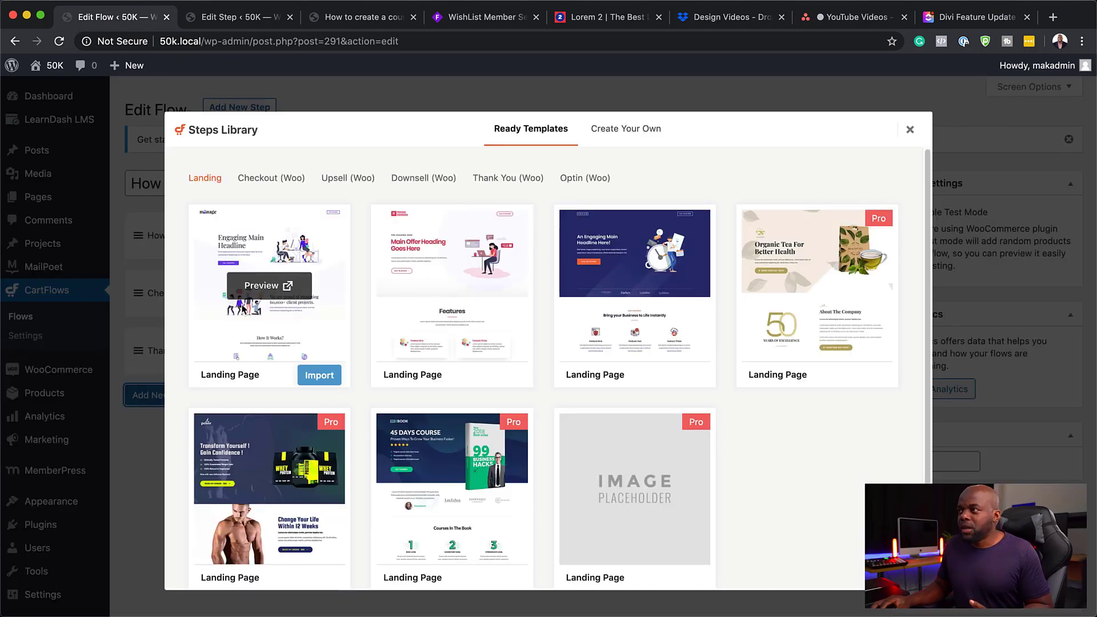
{"action": "left_click", "coordinate": [340, 180]}
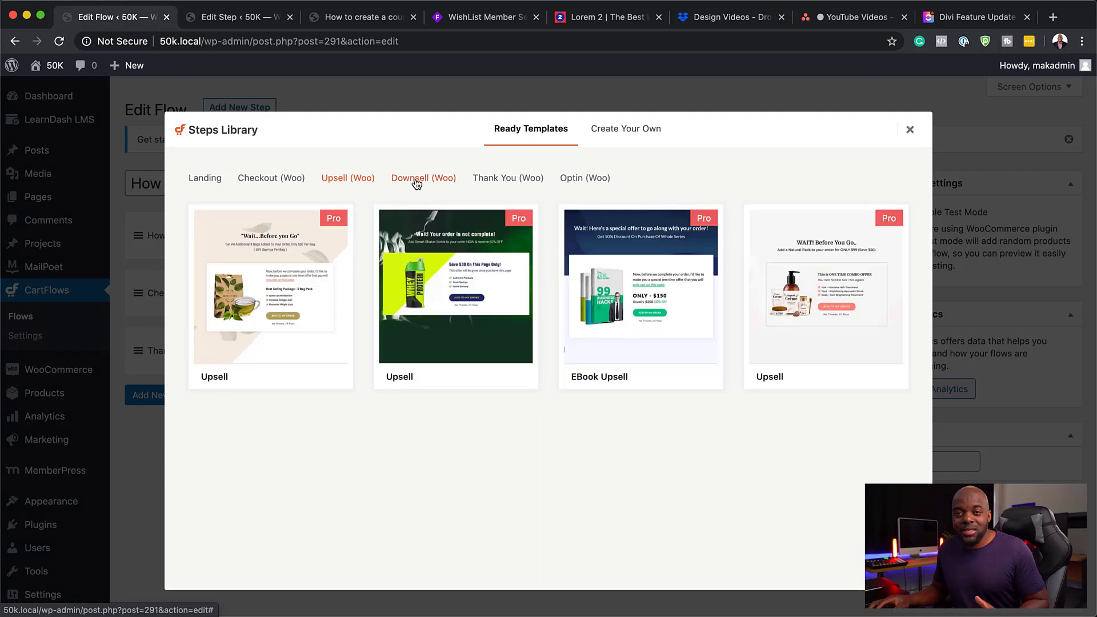
{"action": "left_click", "coordinate": [909, 130]}
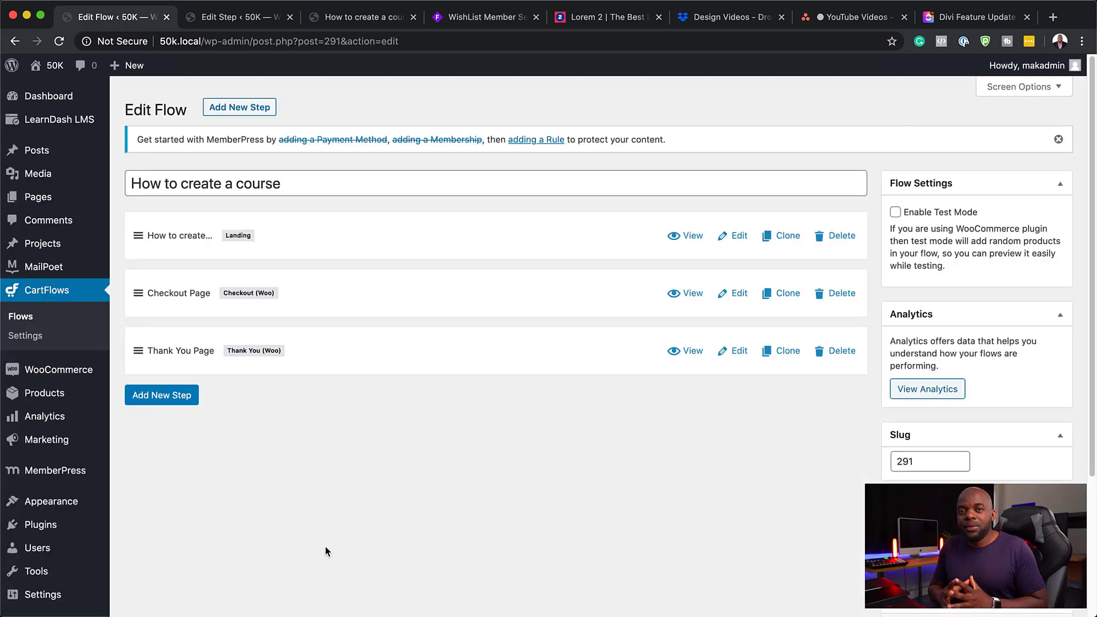